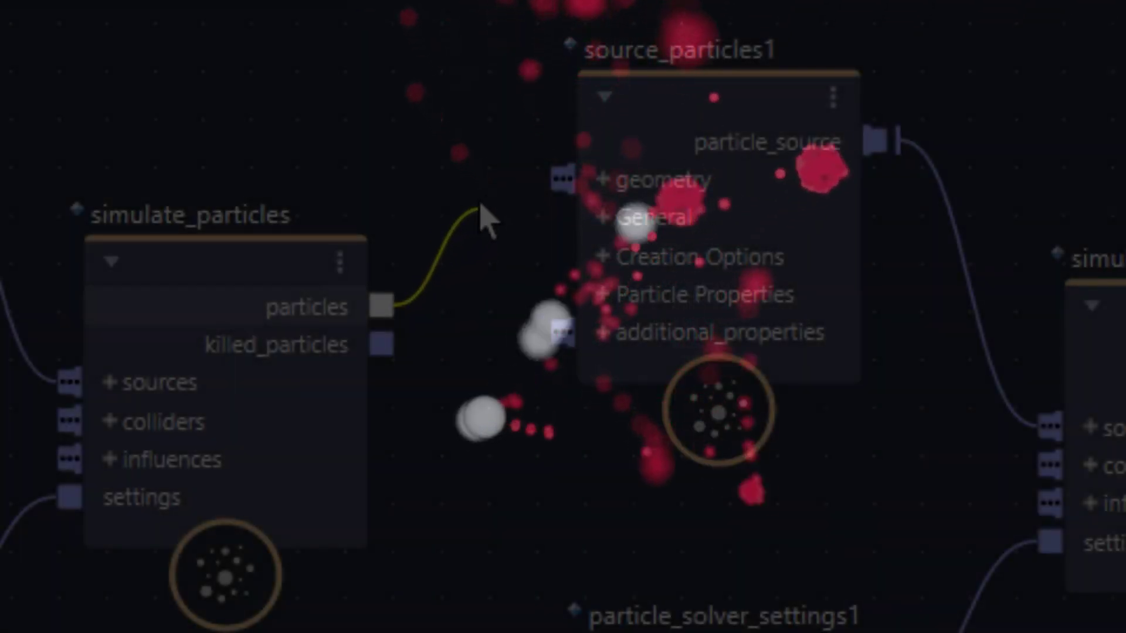
Step: Open Maya's Windows menu to show the editor list, including the Bifrost Graph Editor
drag(528, 196, 562, 178)
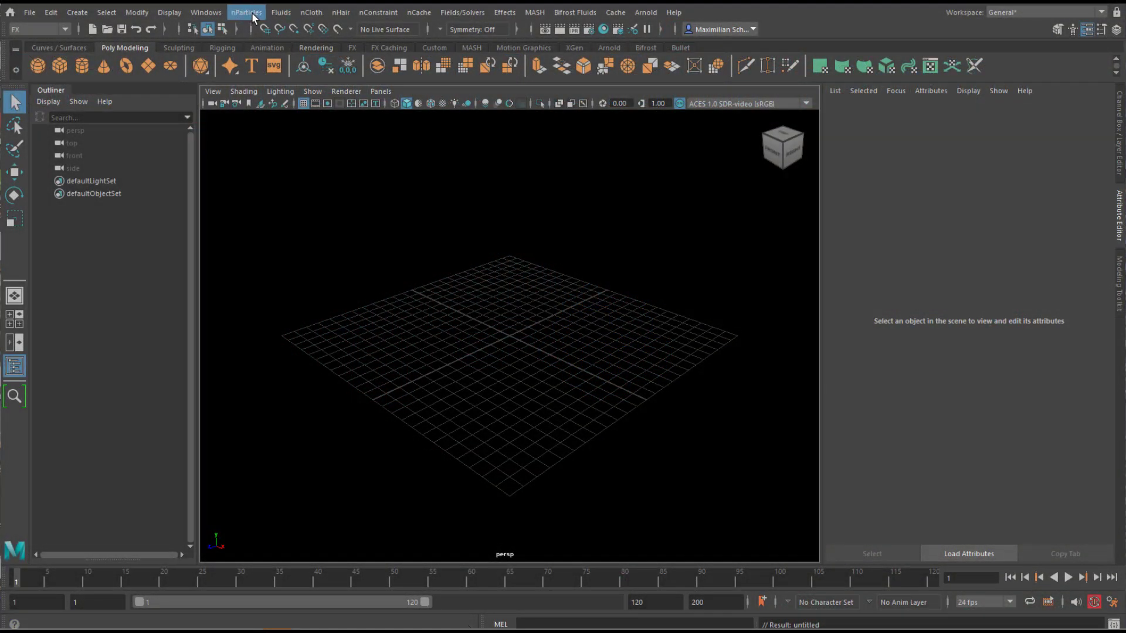
click(251, 12)
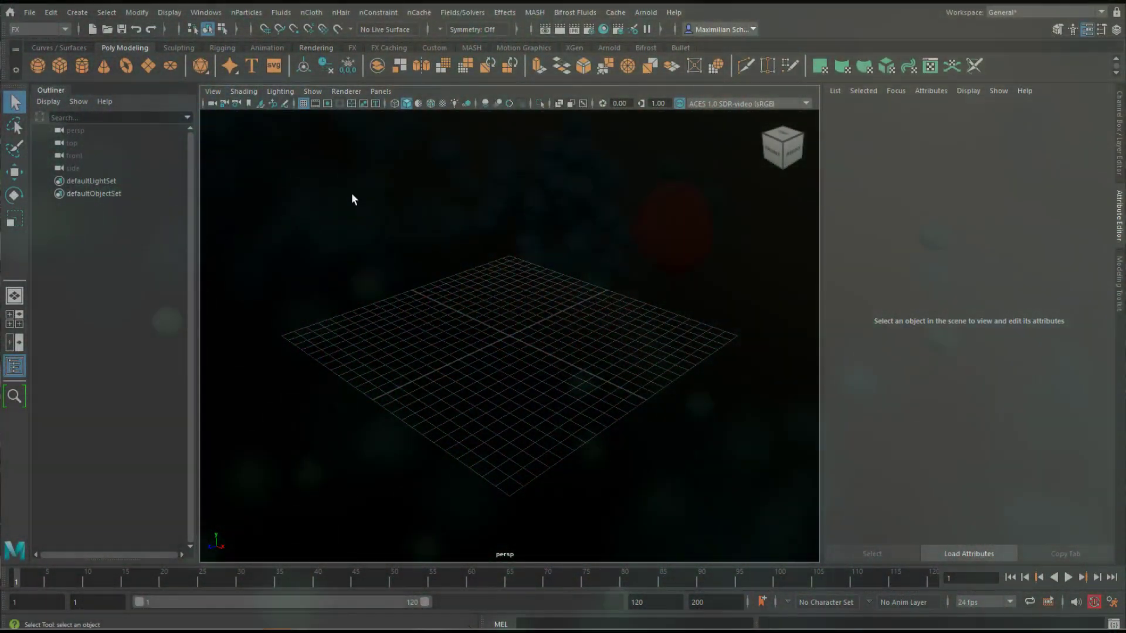
click(207, 12)
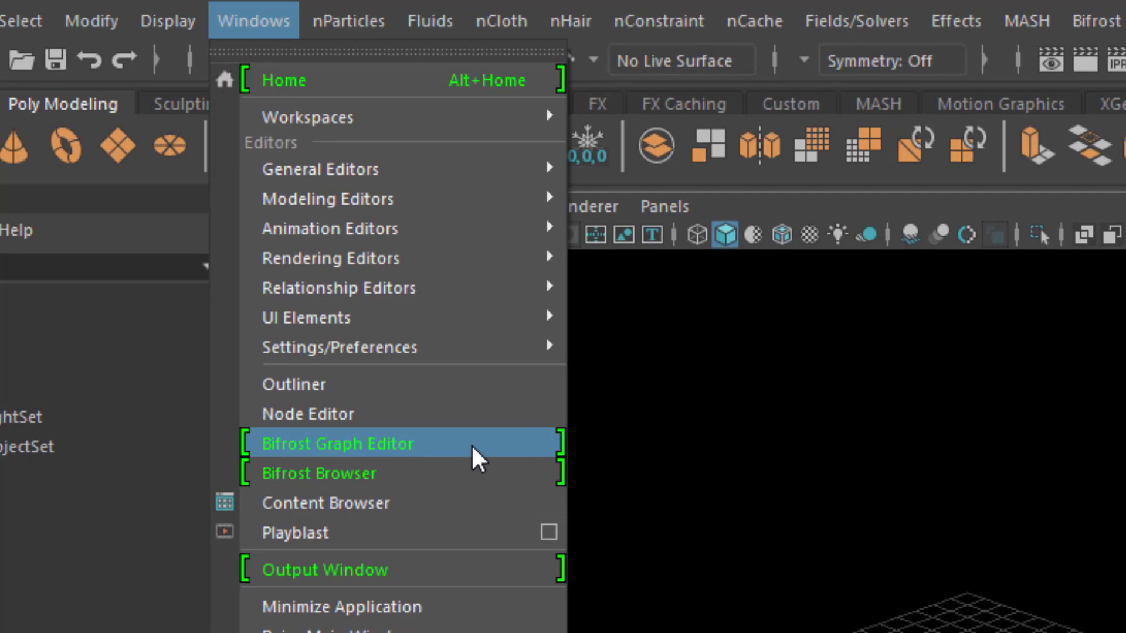
Step: Open the Bifrost Graph Editor, create a new graph and delete its input node
click(470, 444)
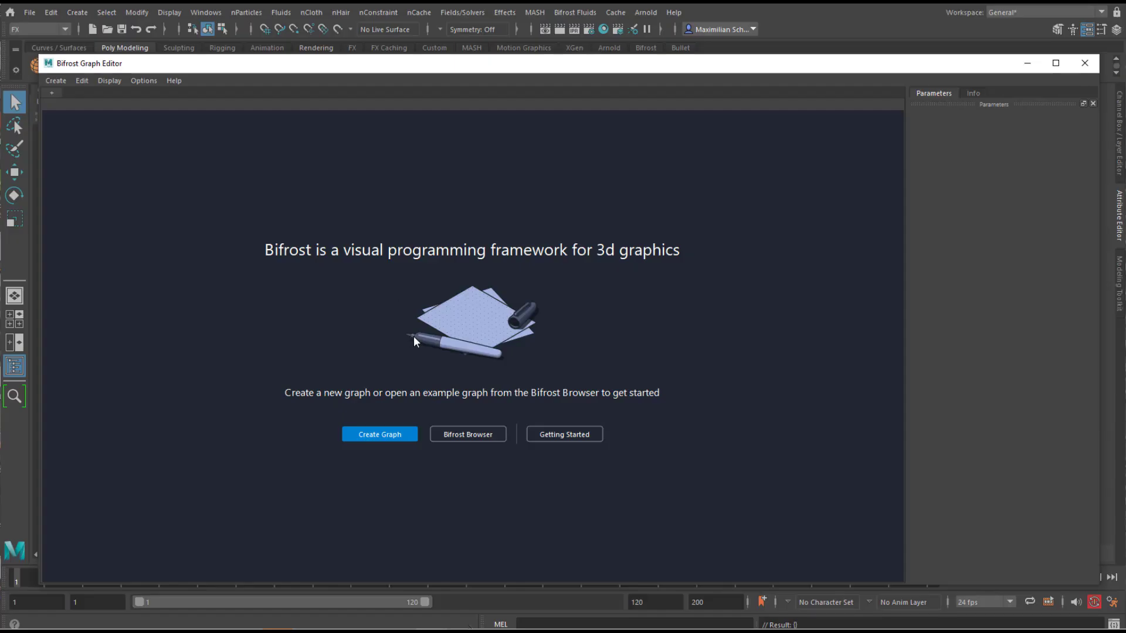
click(393, 440)
click(254, 345)
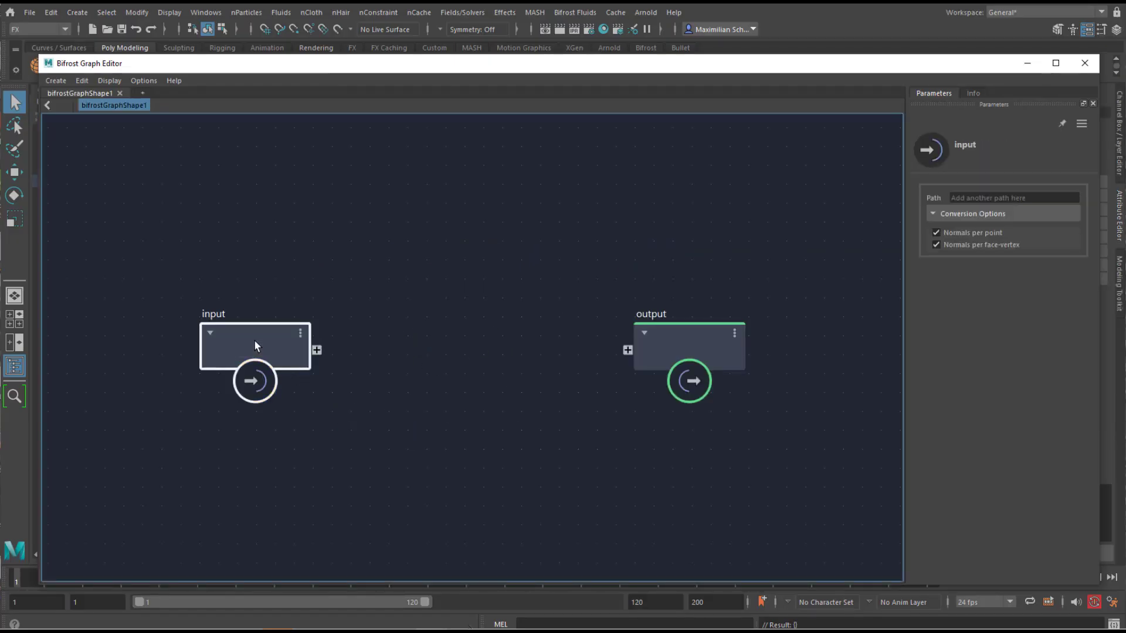
key(Delete)
Step: Create a polygon sphere and drop pSphere1 into the graph as a pSphereShape1 node
drag(460, 65, 663, 54)
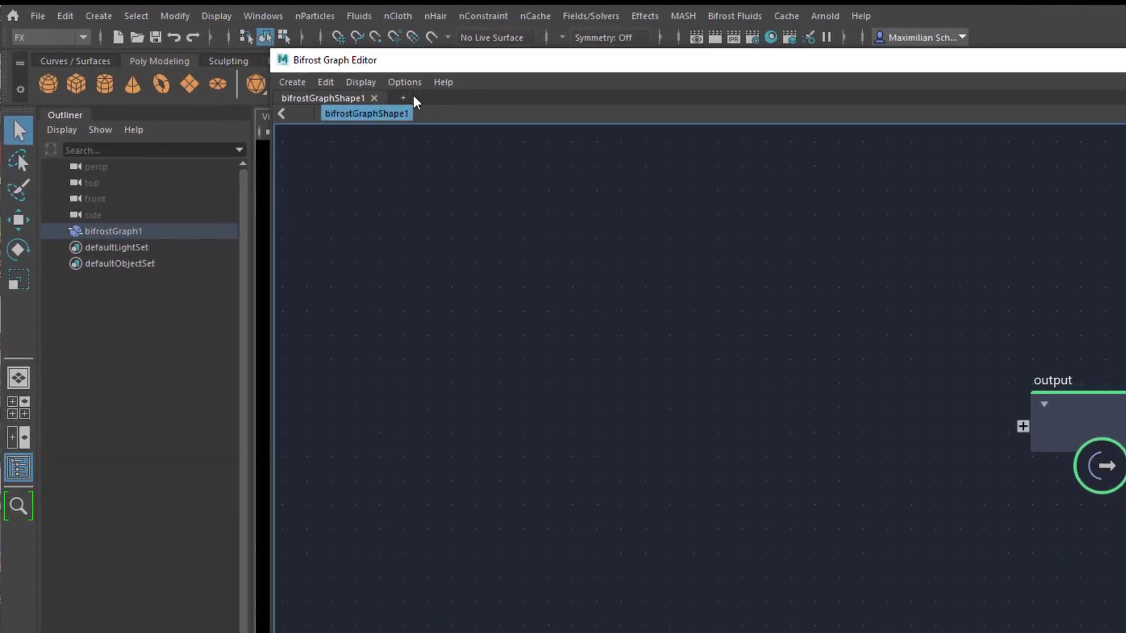
drag(425, 63, 556, 109)
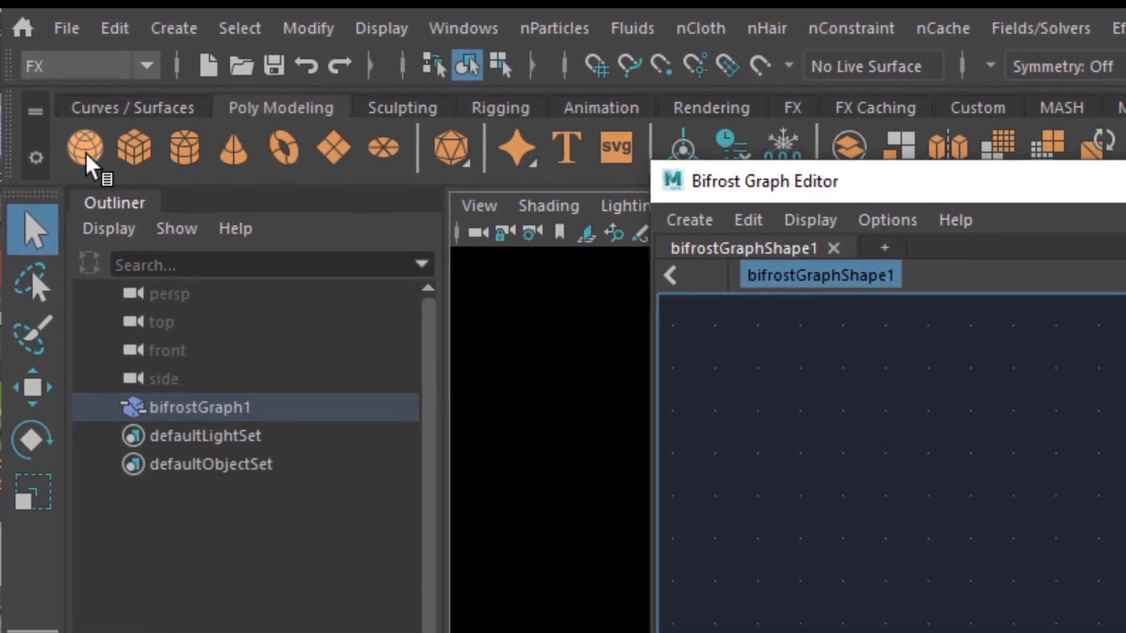
click(86, 153)
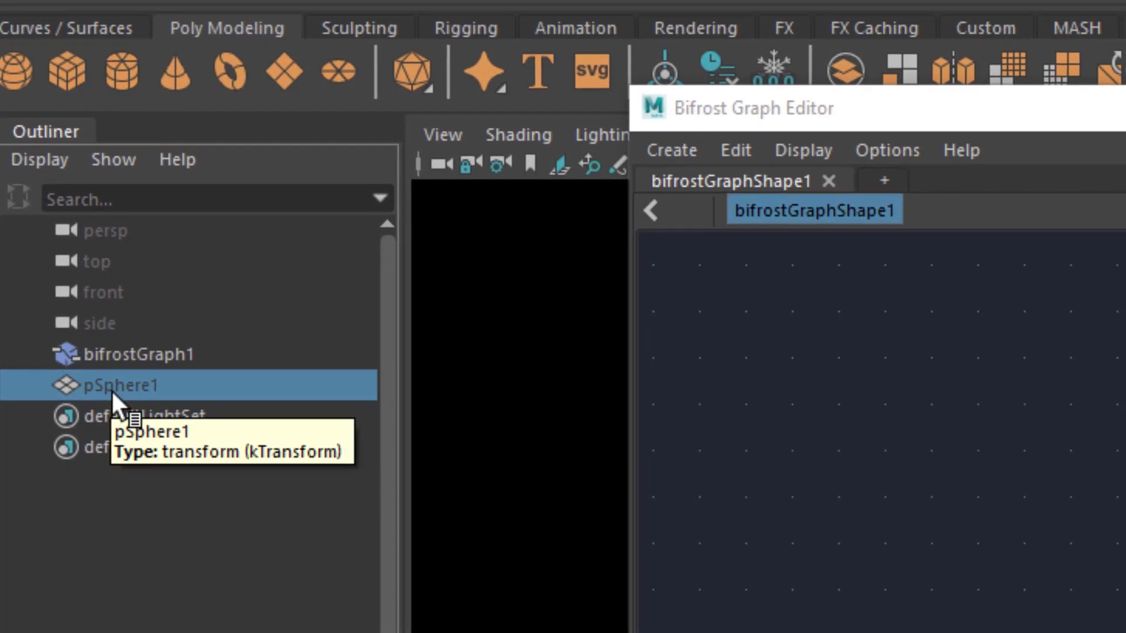
drag(111, 389, 785, 497)
drag(685, 382, 686, 384)
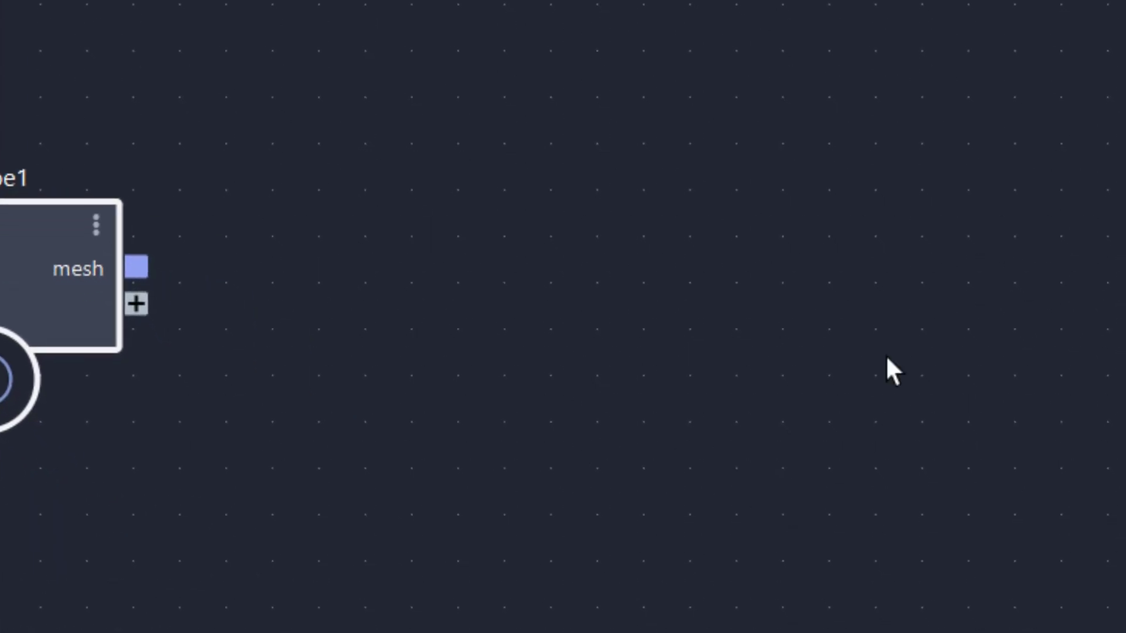
Step: Pull a wire from pSphereShape1's mesh and search 'particles' to add basic_particles_graph
click(727, 316)
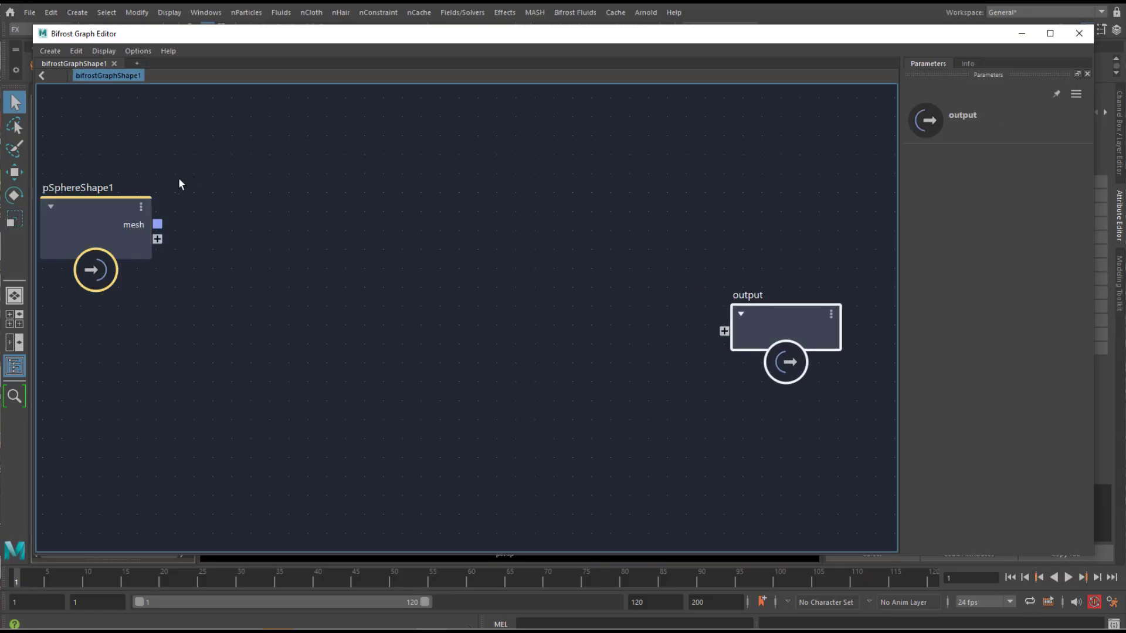
drag(121, 213, 127, 206)
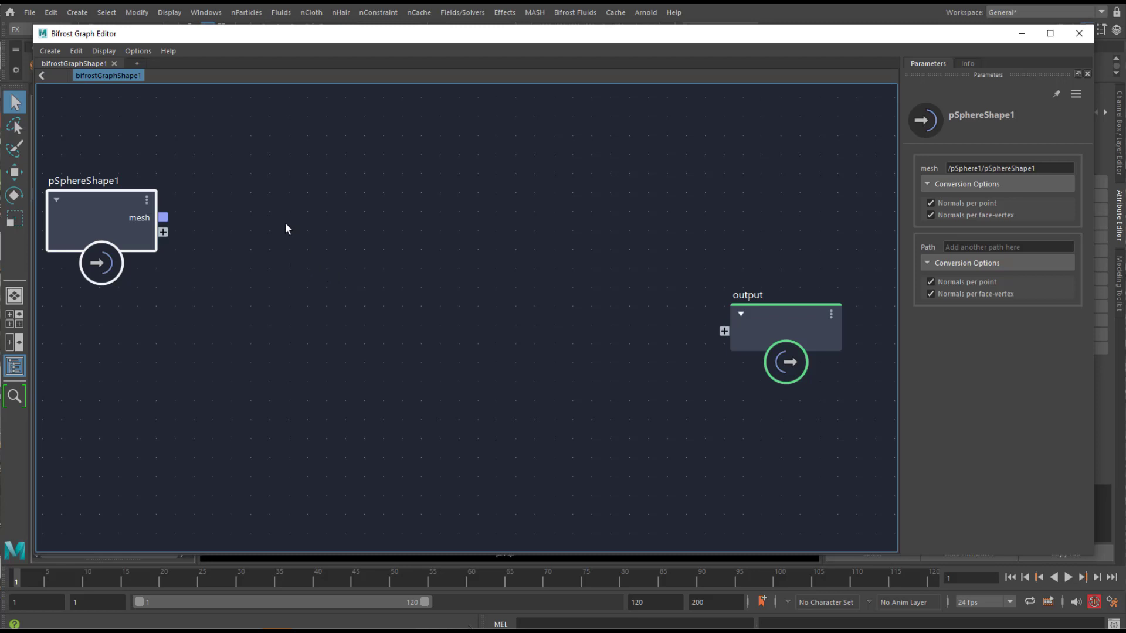
drag(163, 217, 266, 204)
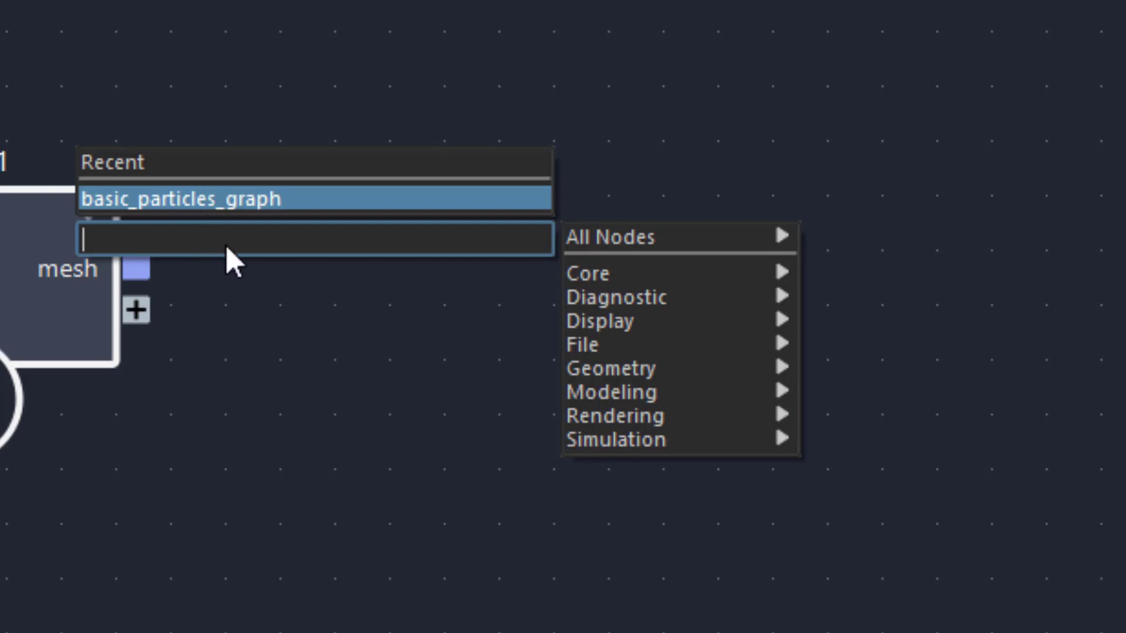
text(particles)
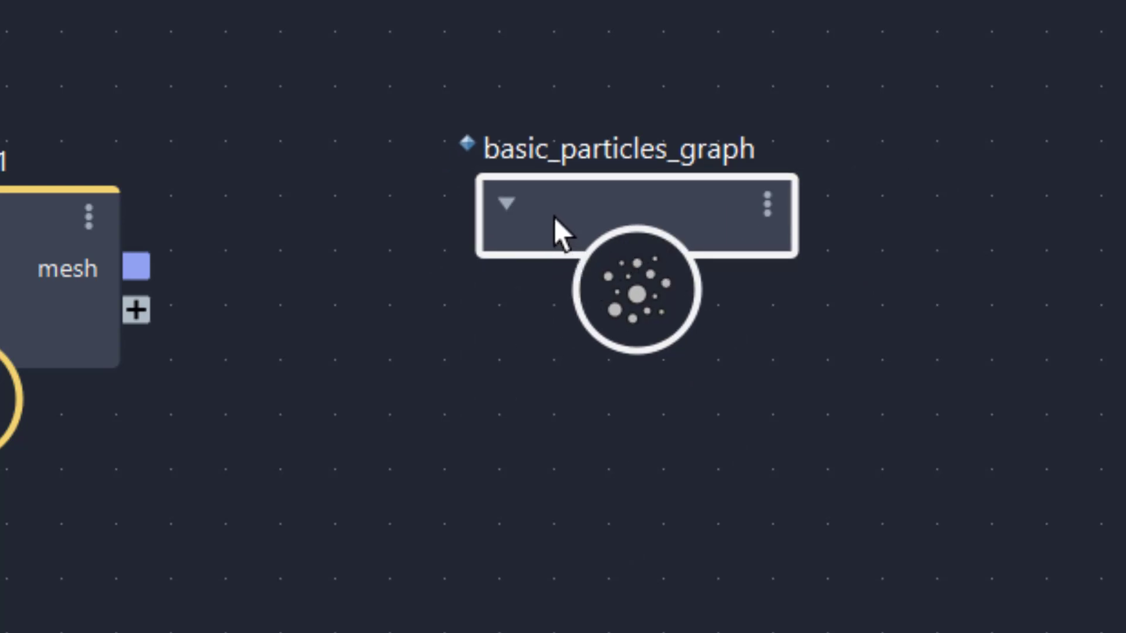
Step: Explode basic_particles_graph into its separate nodes and frame the whole graph
right_click(555, 218)
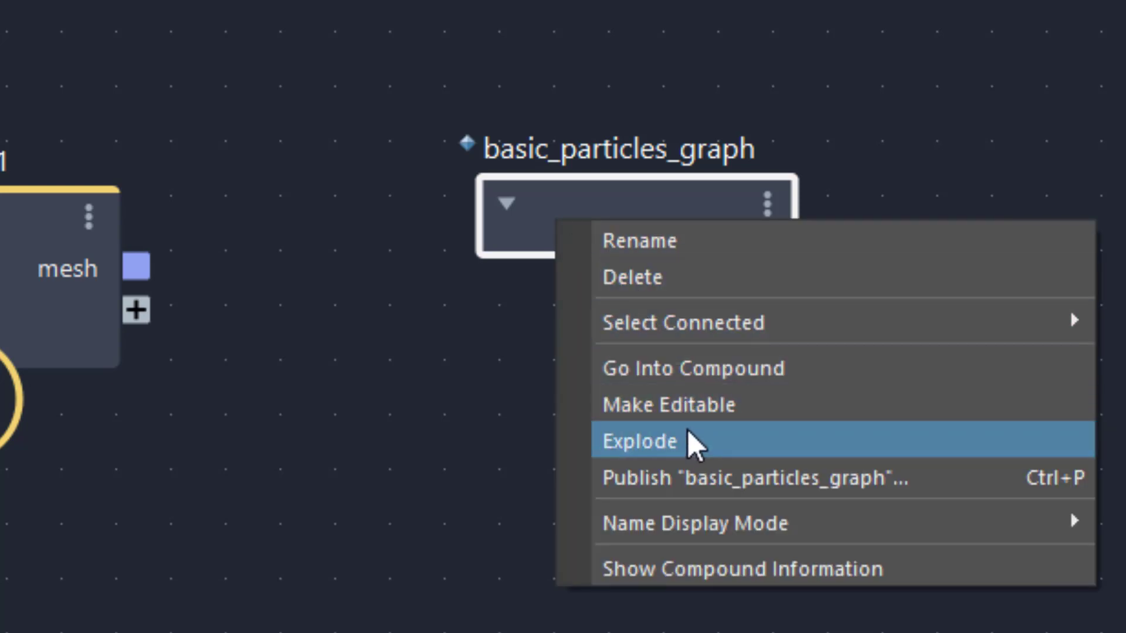
click(689, 437)
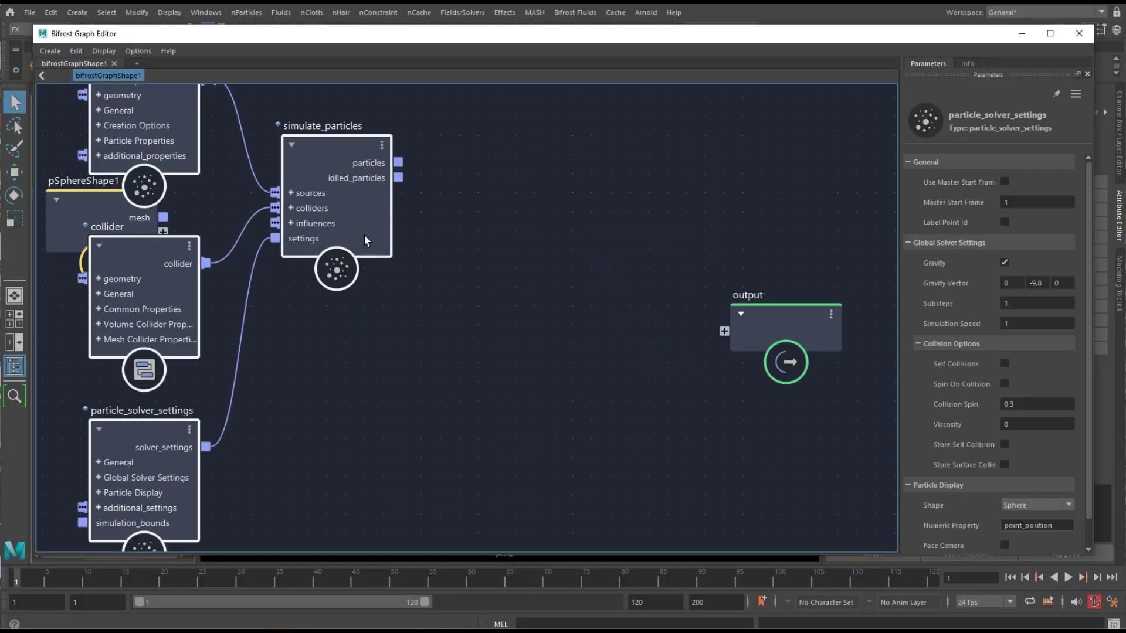
key(l)
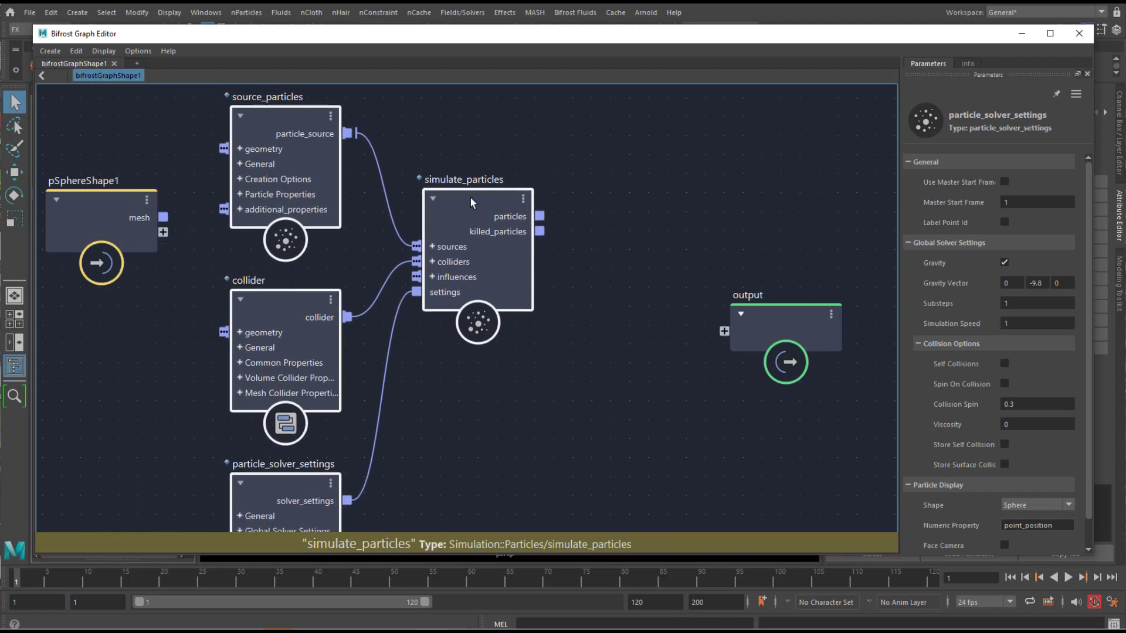
middle_drag(515, 345, 469, 302)
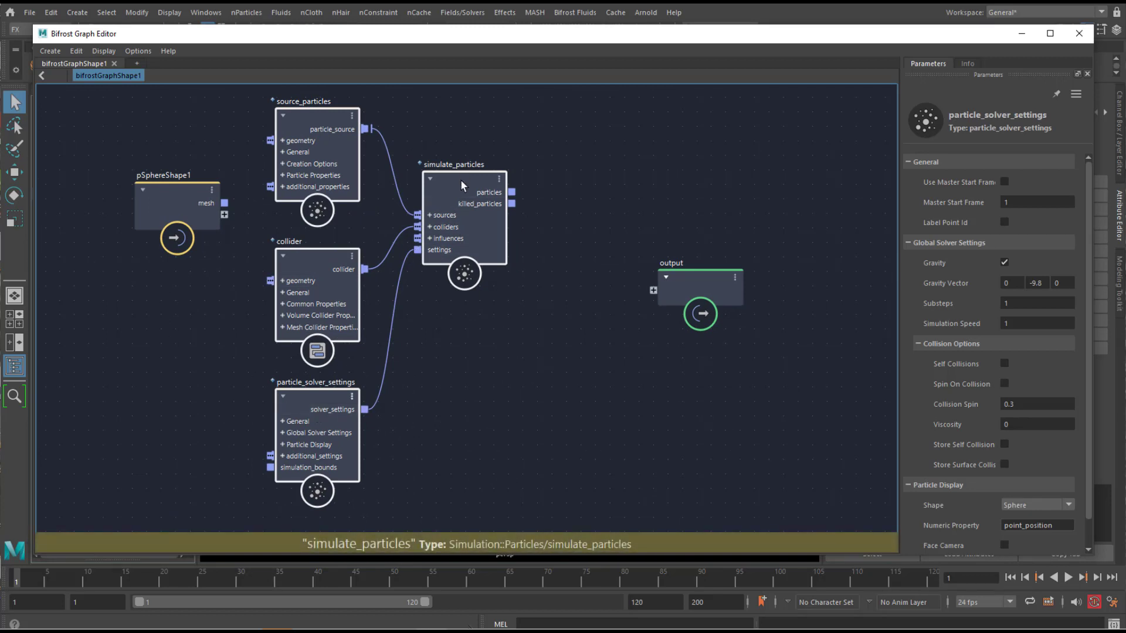
Step: Delete the collider node and move particle_solver_settings up into the freed space
click(334, 261)
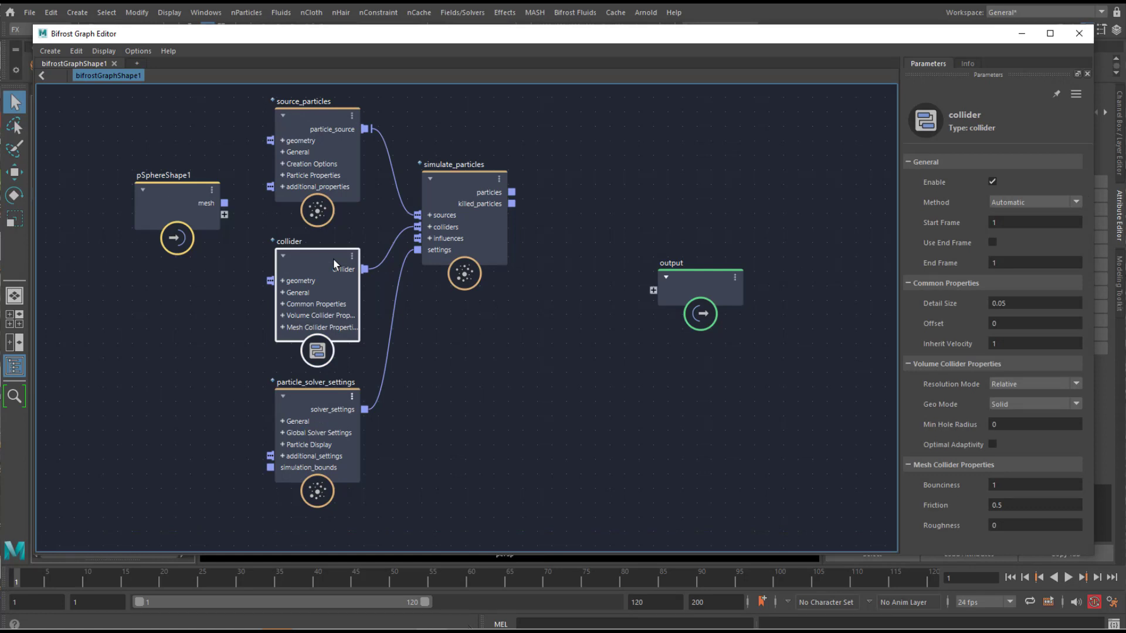
key(Delete)
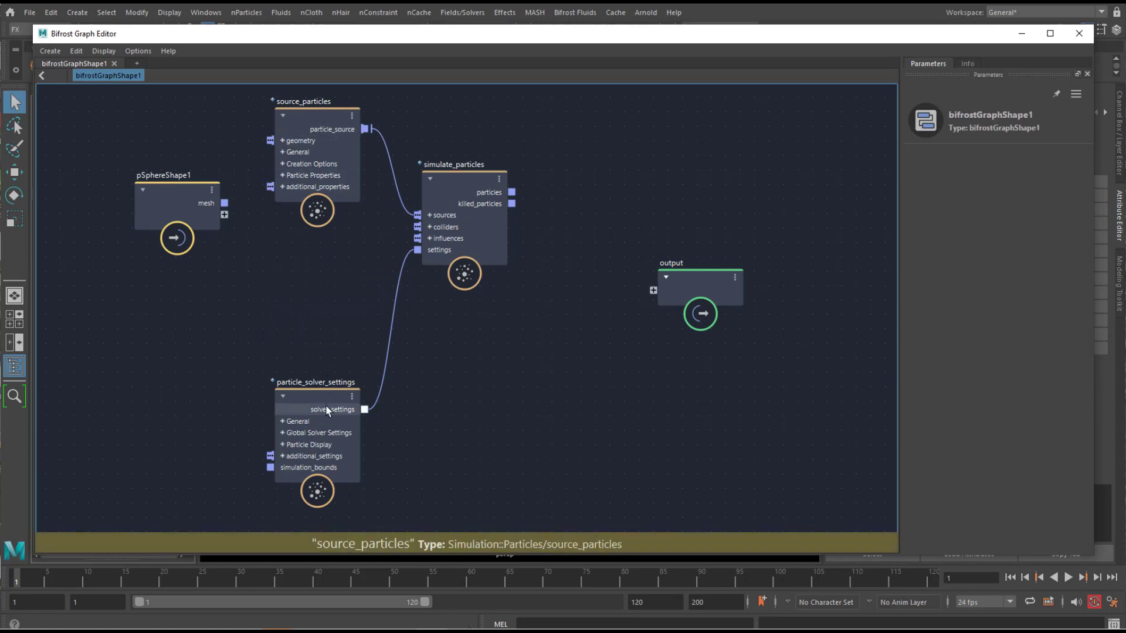
drag(325, 413, 326, 296)
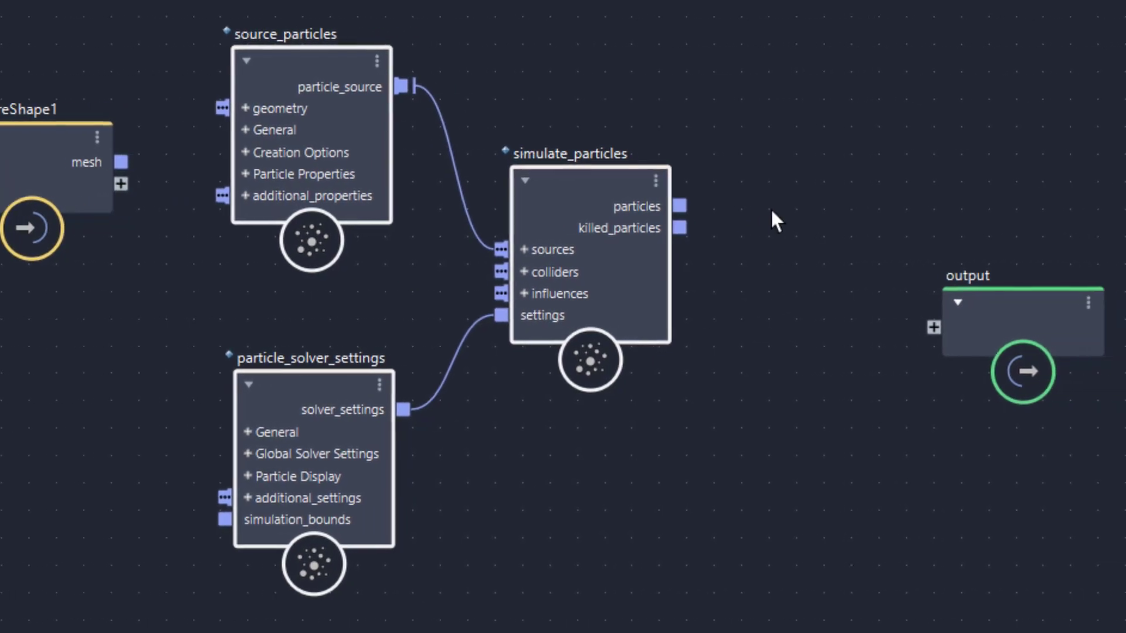
Step: Duplicate the three particle nodes, place the copies down-right and move output further right
click(669, 206)
key(ctrl+v)
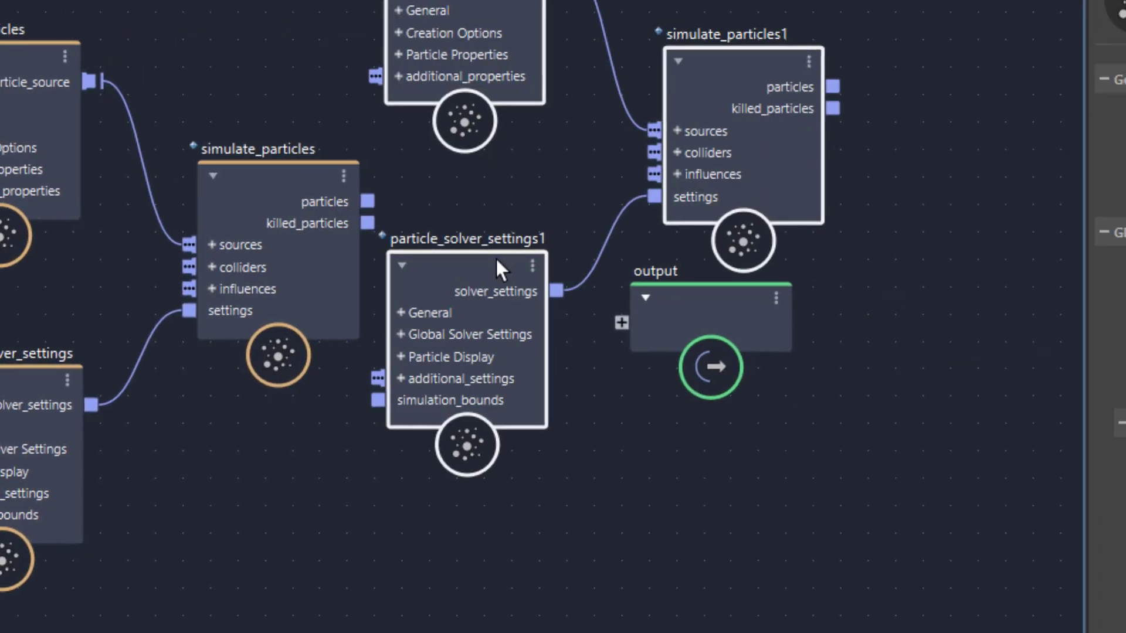
drag(539, 67, 624, 156)
drag(524, 155, 527, 171)
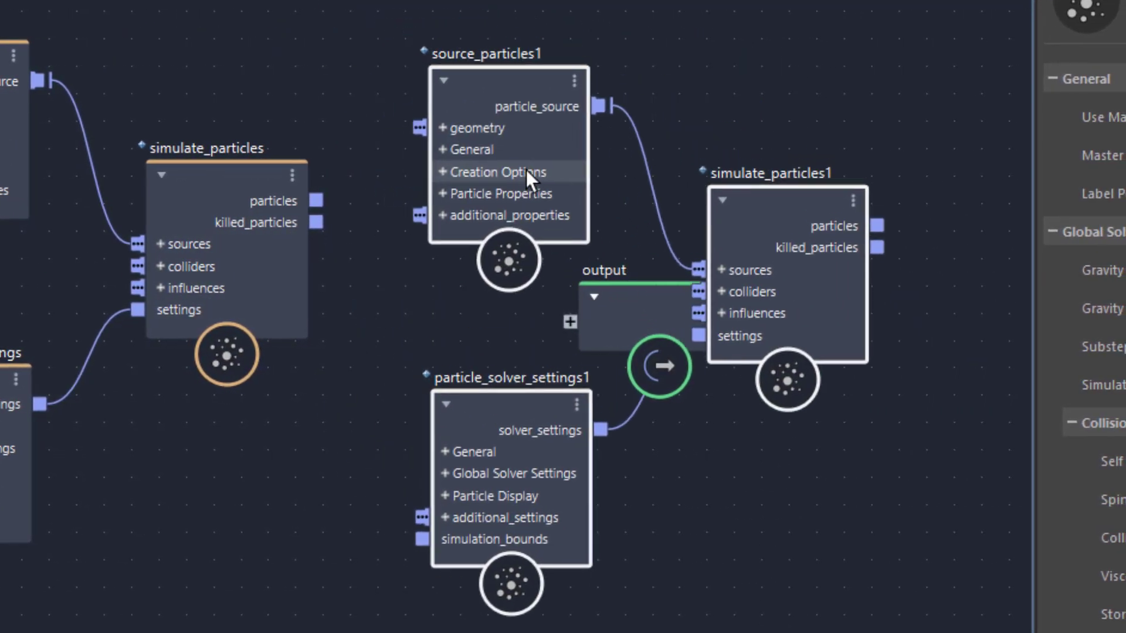
drag(648, 311, 934, 390)
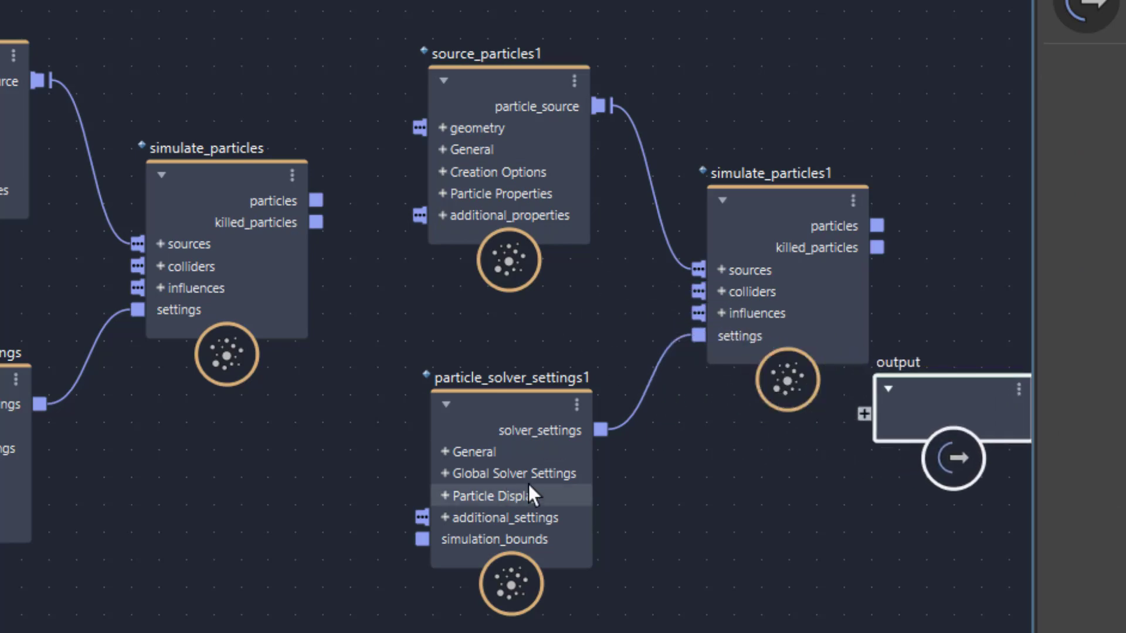
middle_drag(533, 481, 402, 503)
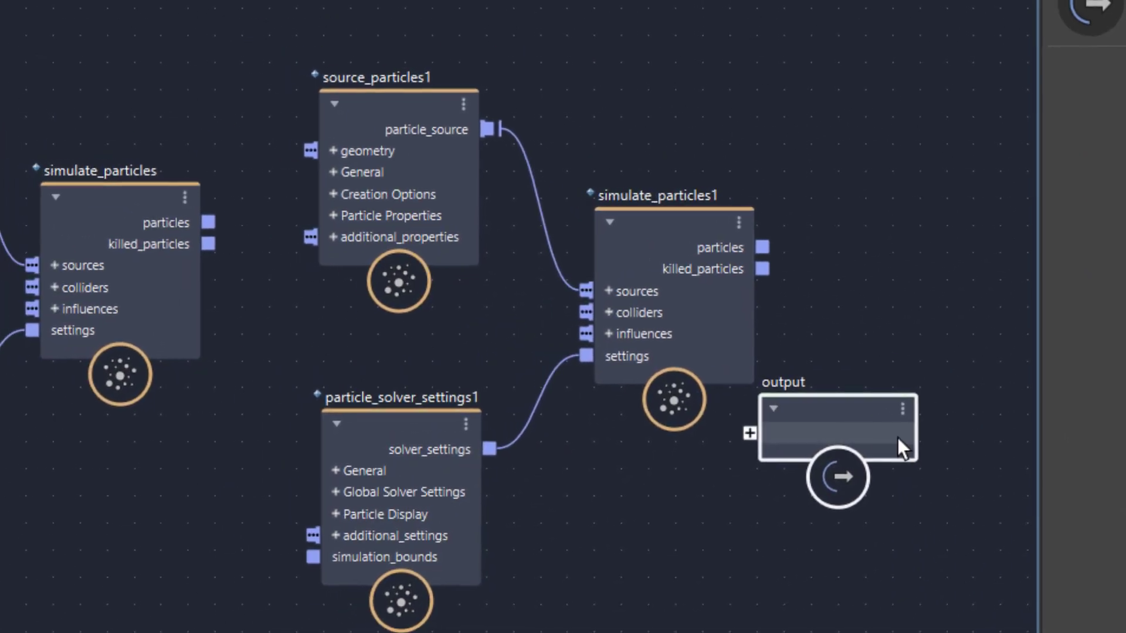
drag(895, 441, 939, 408)
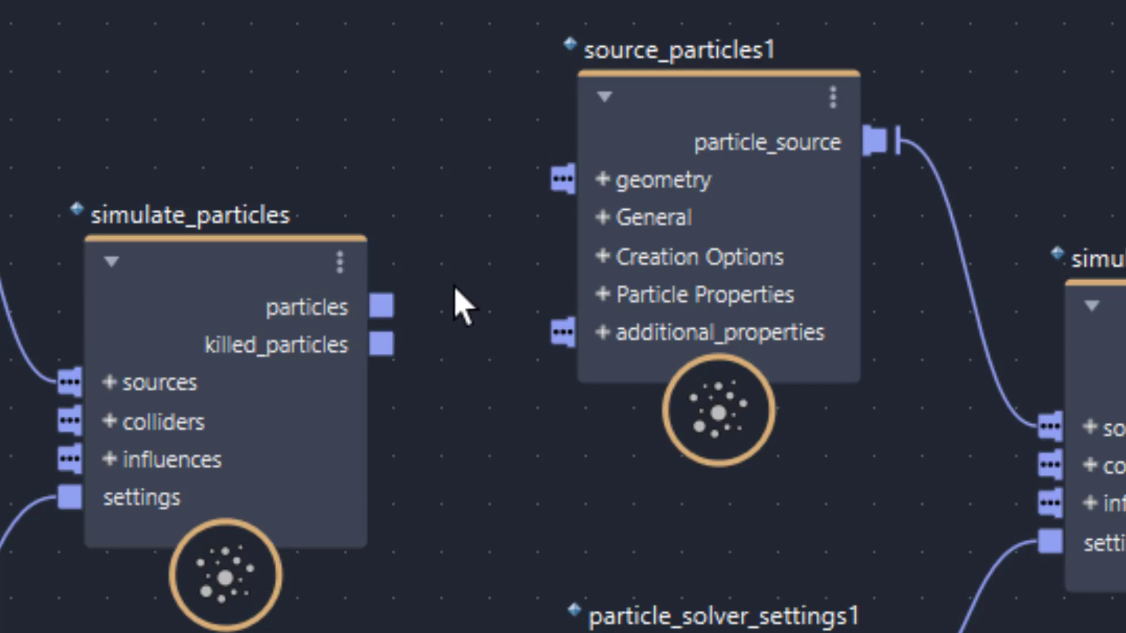
Step: Wire simulate_particles into source_particles1's geometry and simulate_particles1 into the output node
drag(379, 311, 557, 180)
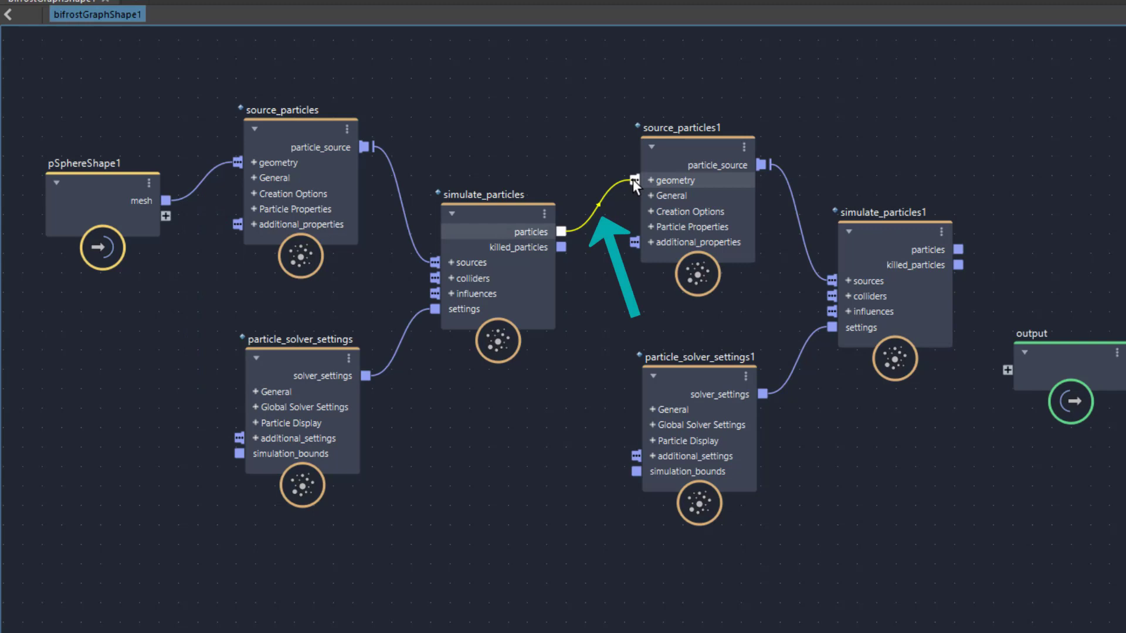
drag(634, 182, 635, 181)
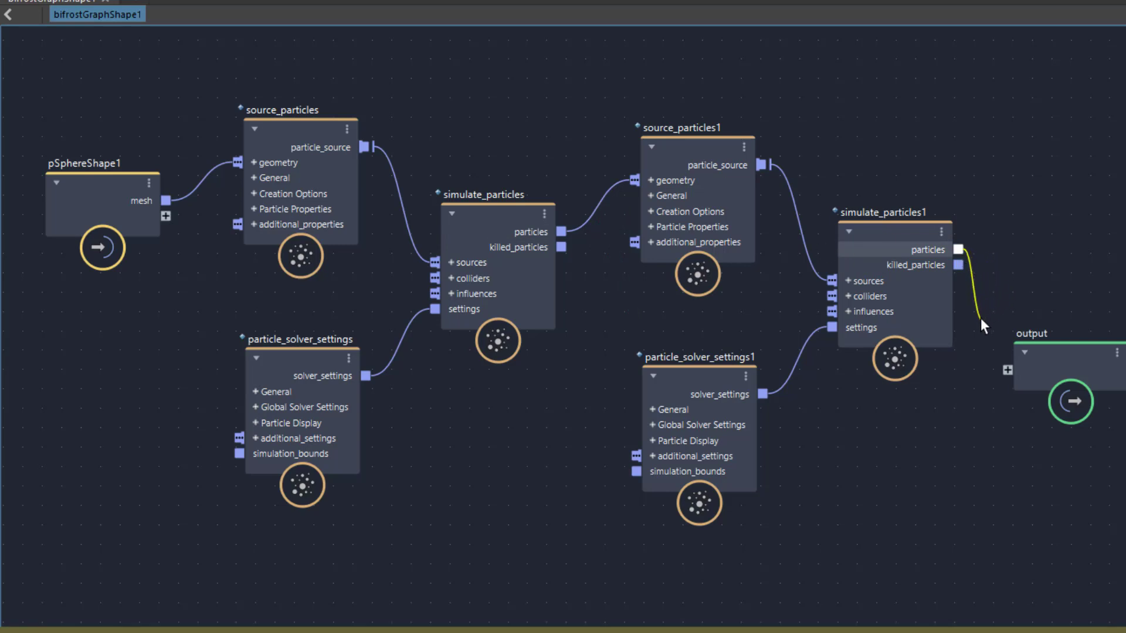
drag(981, 318, 1008, 370)
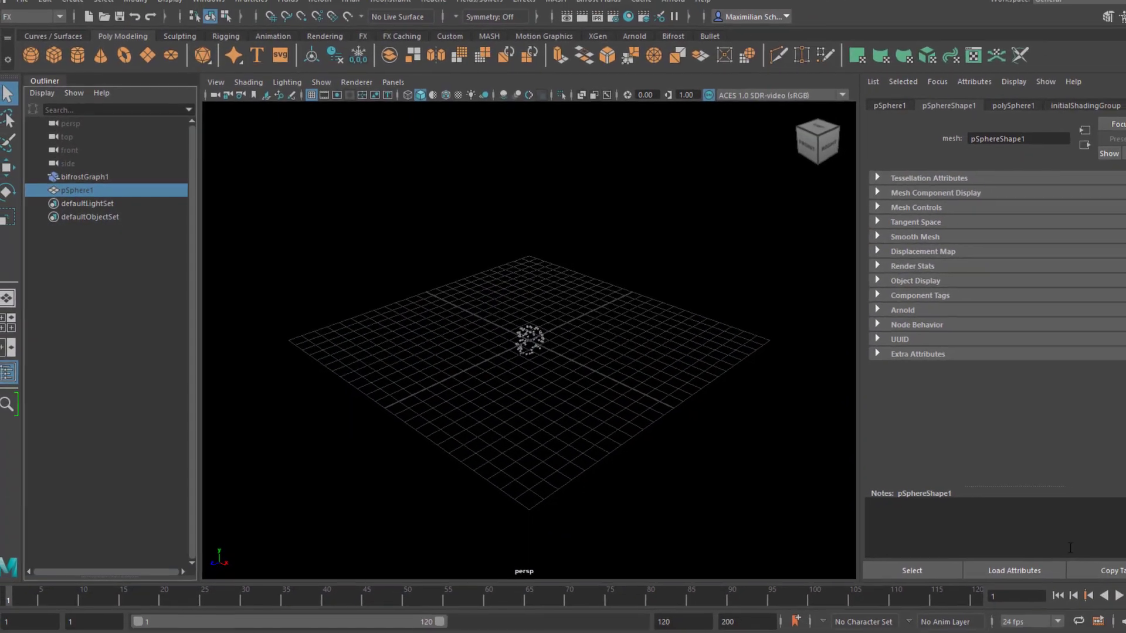
Step: Play the simulation to frame 89 and tumble the camera to view the falling particle column
click(1119, 596)
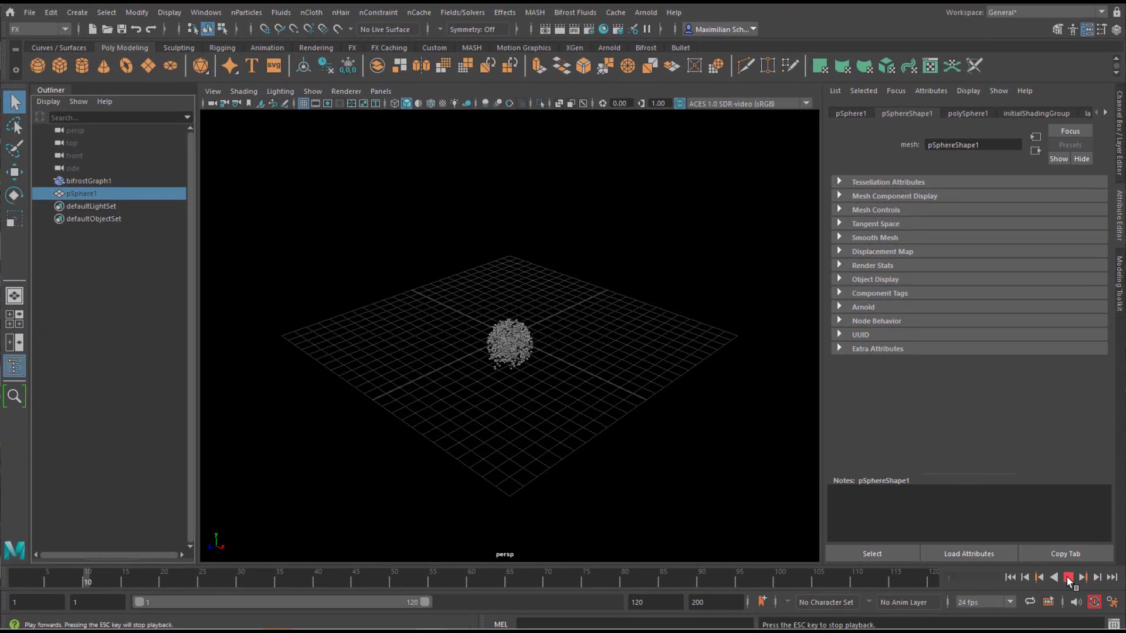
click(1068, 578)
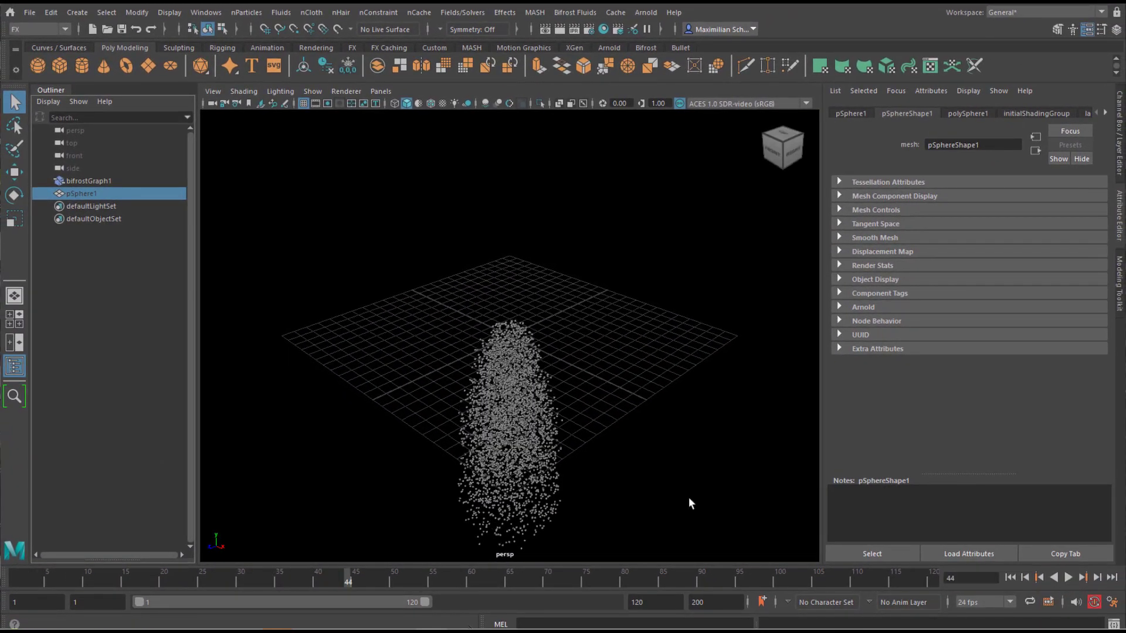
alt+drag(603, 490, 543, 361)
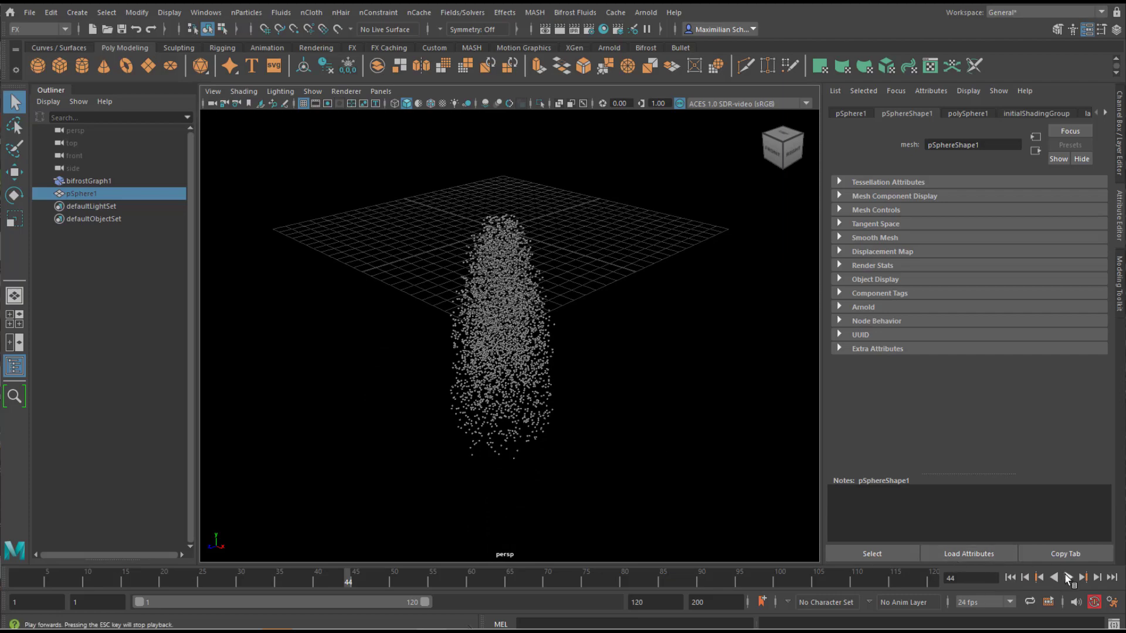
click(1067, 577)
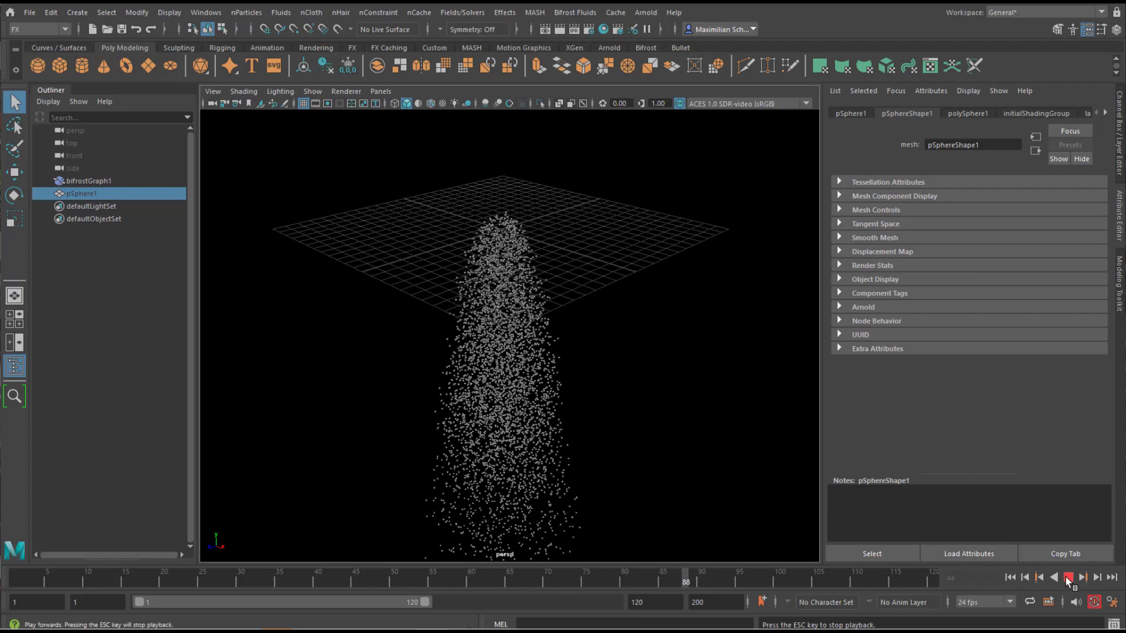
click(1067, 578)
alt+drag(714, 430, 685, 390)
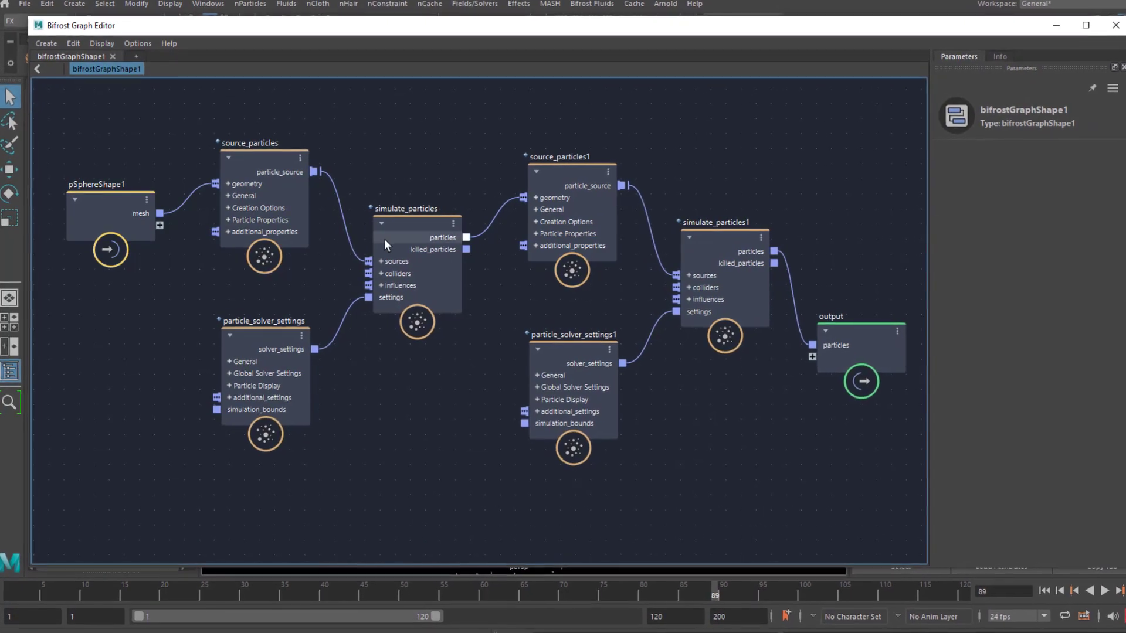
Step: Wrap source_particles, particle_solver_settings and simulate_particles in a backdrop
drag(211, 123, 407, 347)
right_click(334, 270)
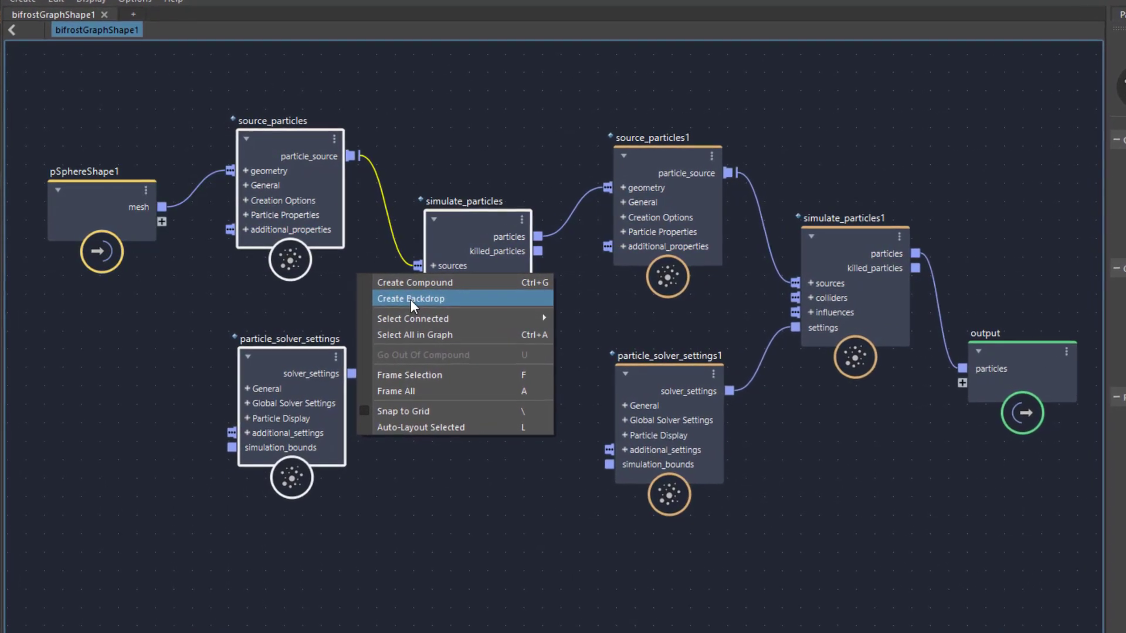
click(416, 299)
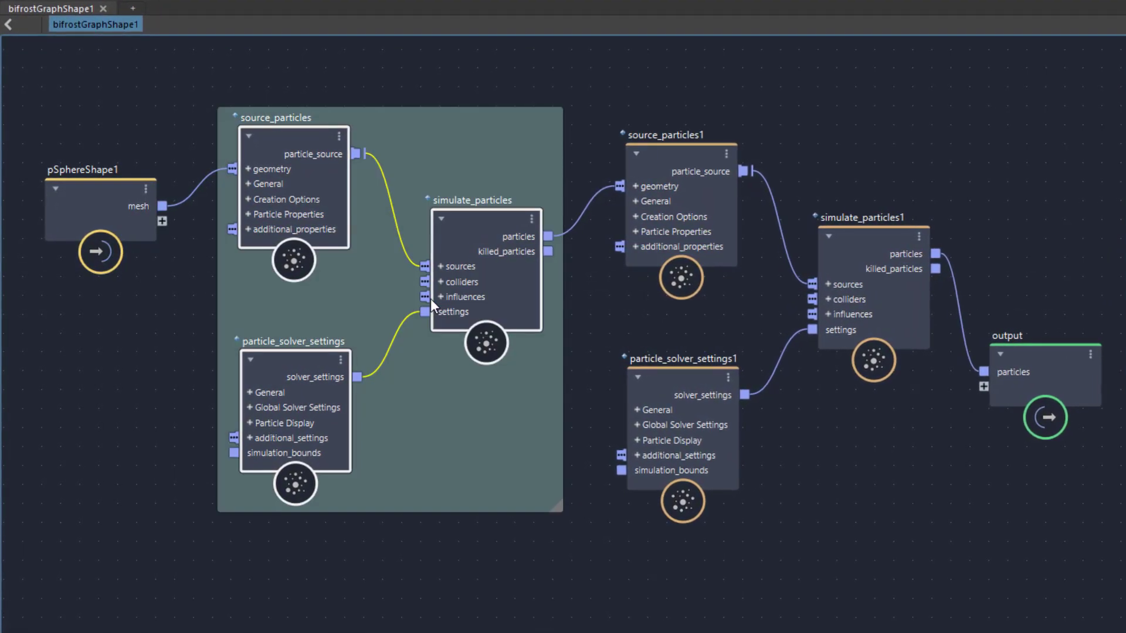
mouse_move(433, 153)
mouse_down()
mouse_move(456, 143)
mouse_move(425, 151)
mouse_up()
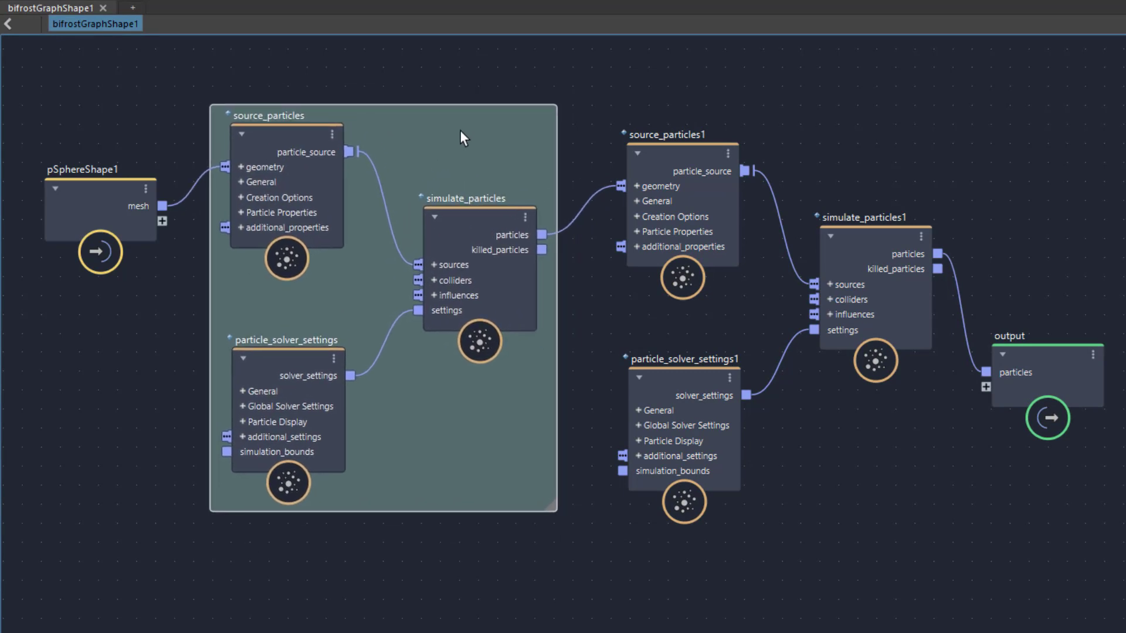
Step: Shift the second system down-right, raise output, and wire simulate_particles into output as particles1
drag(770, 333, 885, 502)
drag(881, 328, 891, 420)
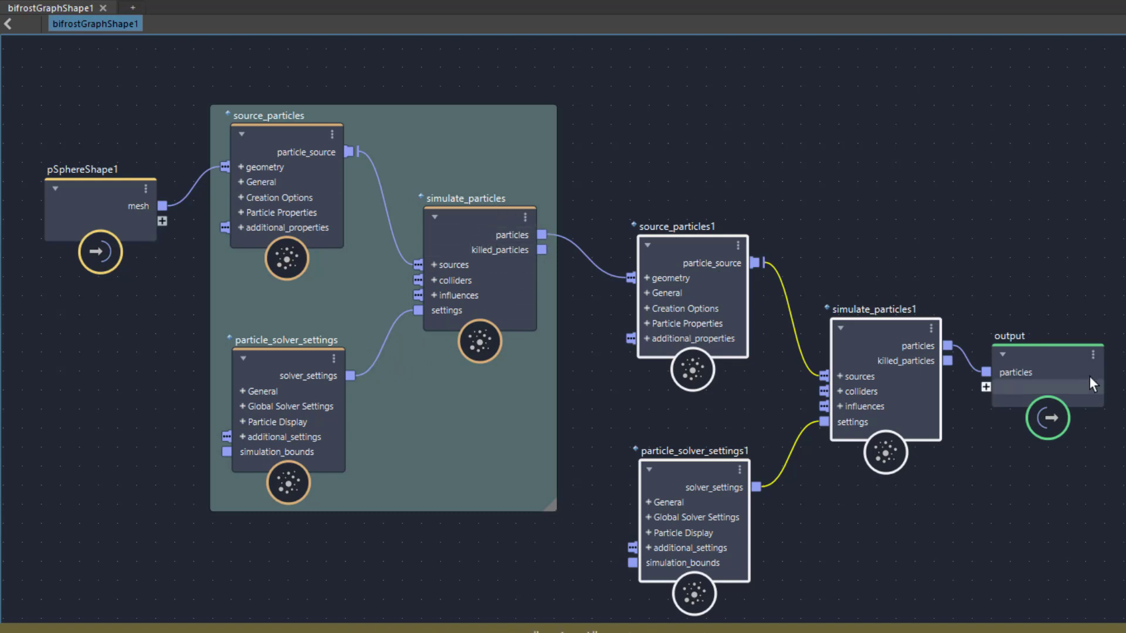
drag(1050, 367, 1042, 174)
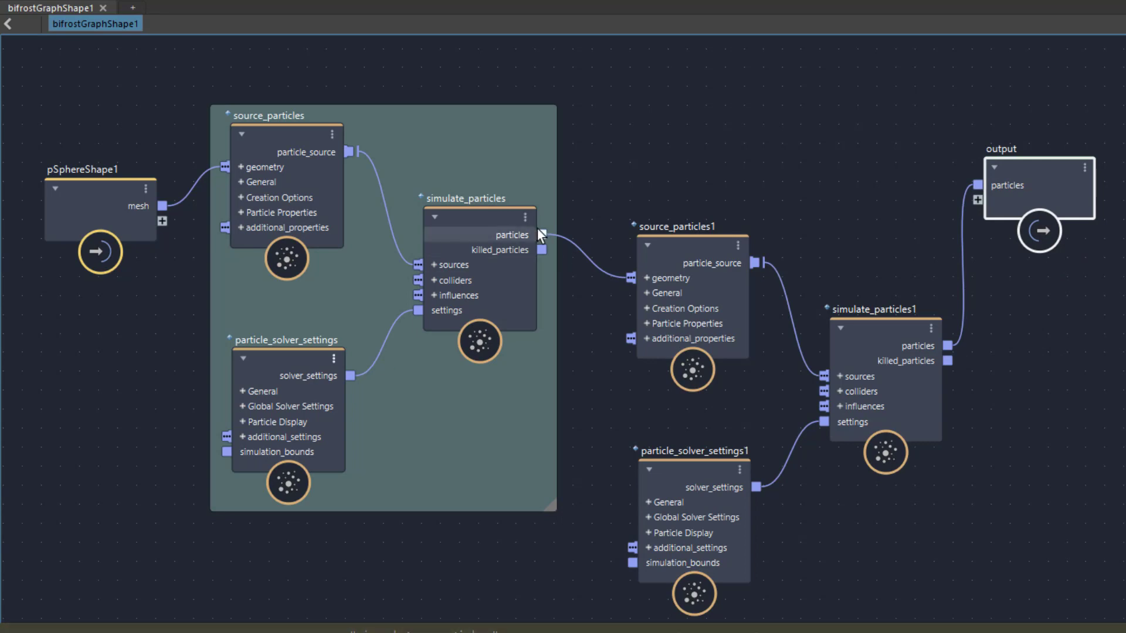
drag(625, 187, 977, 202)
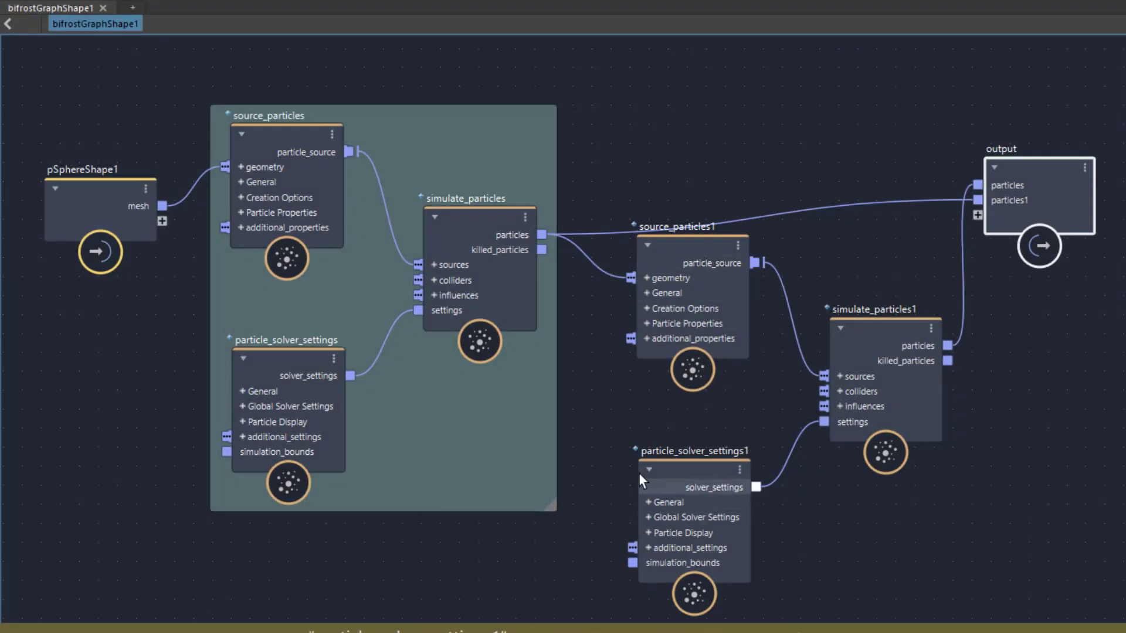
Step: Shift source_particles1, particle_solver_settings1 and simulate_particles1 slightly down-left together
click(703, 298)
shift+click(716, 498)
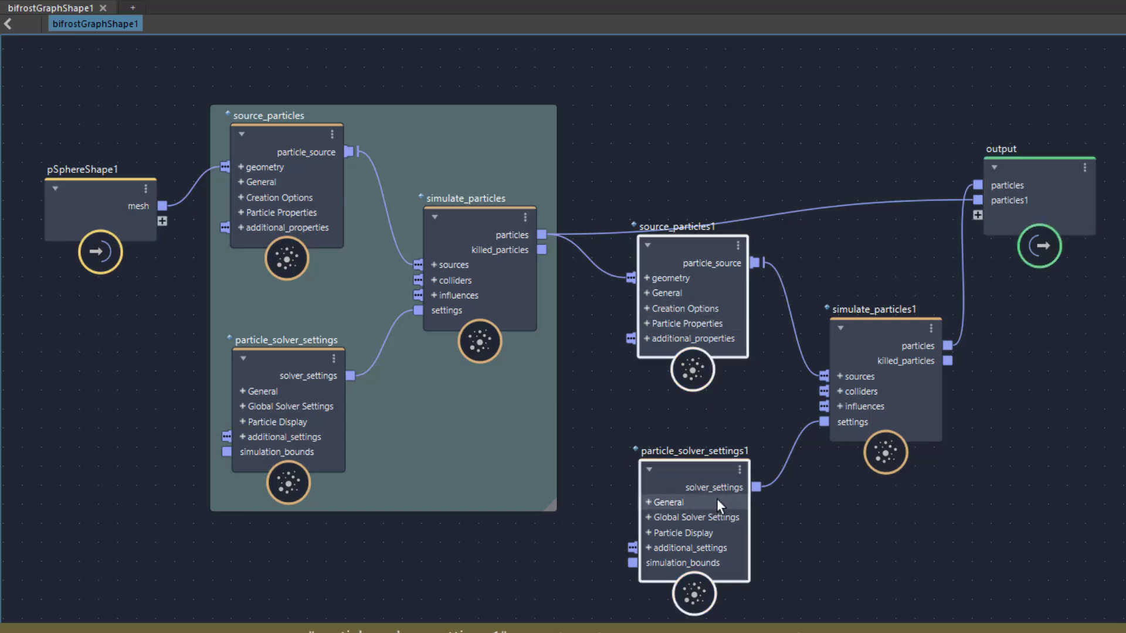
shift+click(851, 373)
drag(874, 364, 853, 389)
Step: Move the output node further right and up, clear of the second system
click(999, 216)
drag(1039, 177, 1088, 174)
middle_drag(857, 296, 726, 250)
drag(963, 117, 1042, 104)
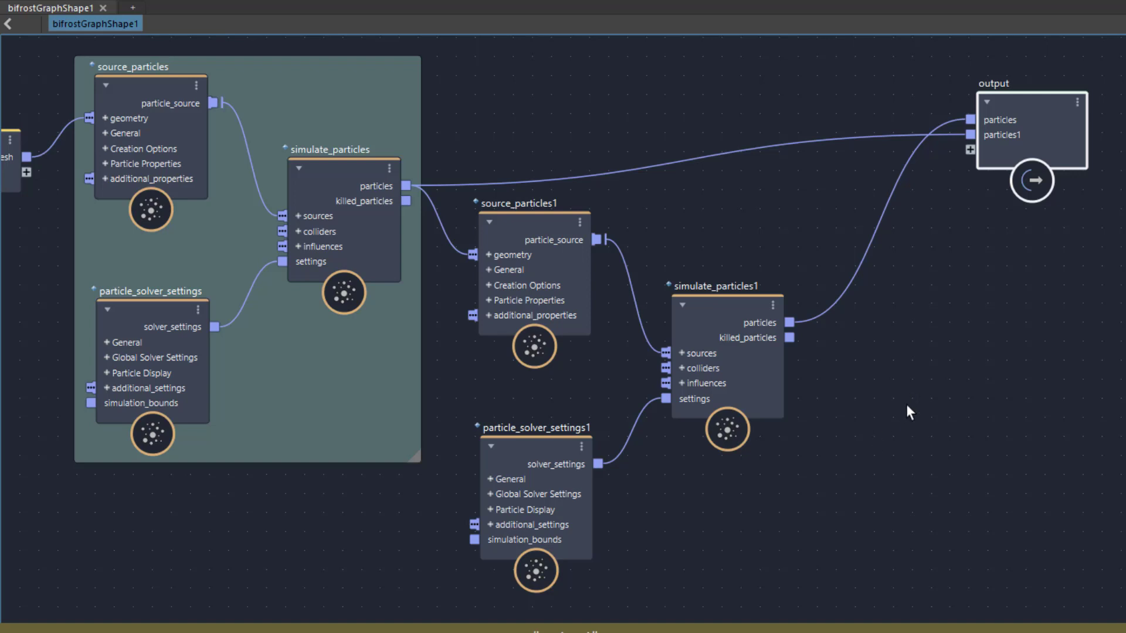
drag(1022, 108, 1053, 110)
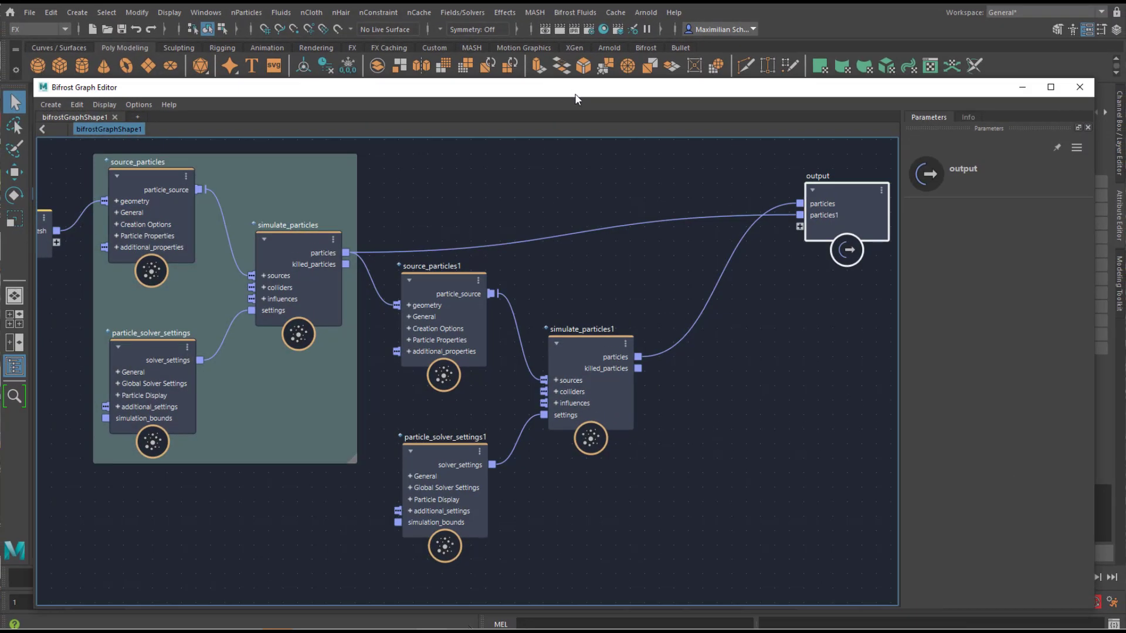
Step: Create an aiStandardSurface1 material in Hypershade
click(602, 30)
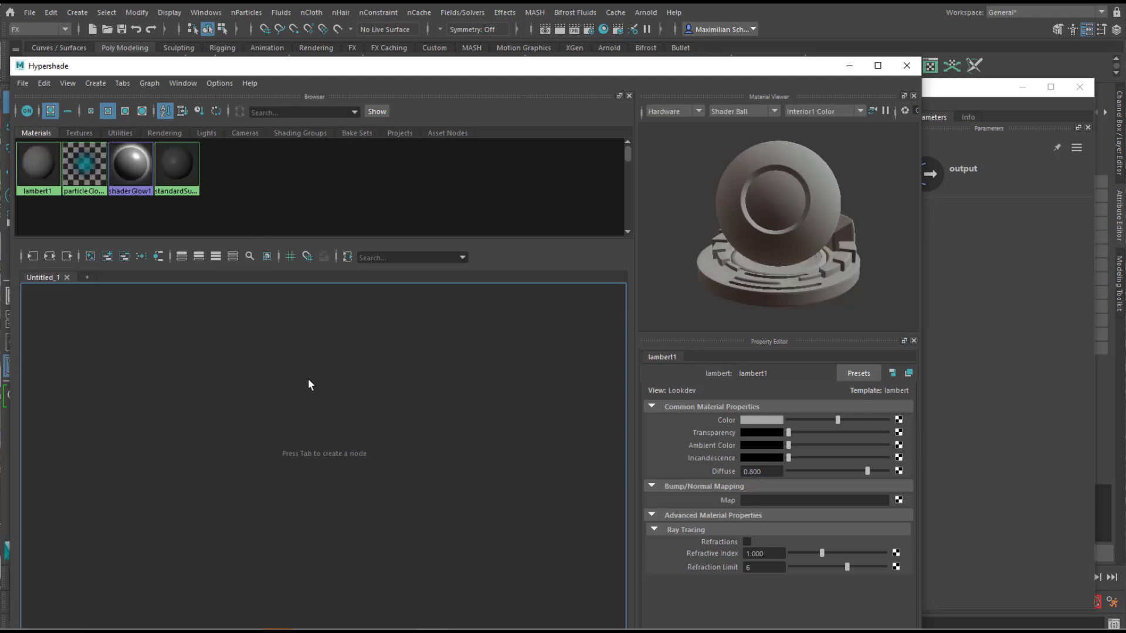
key(Tab)
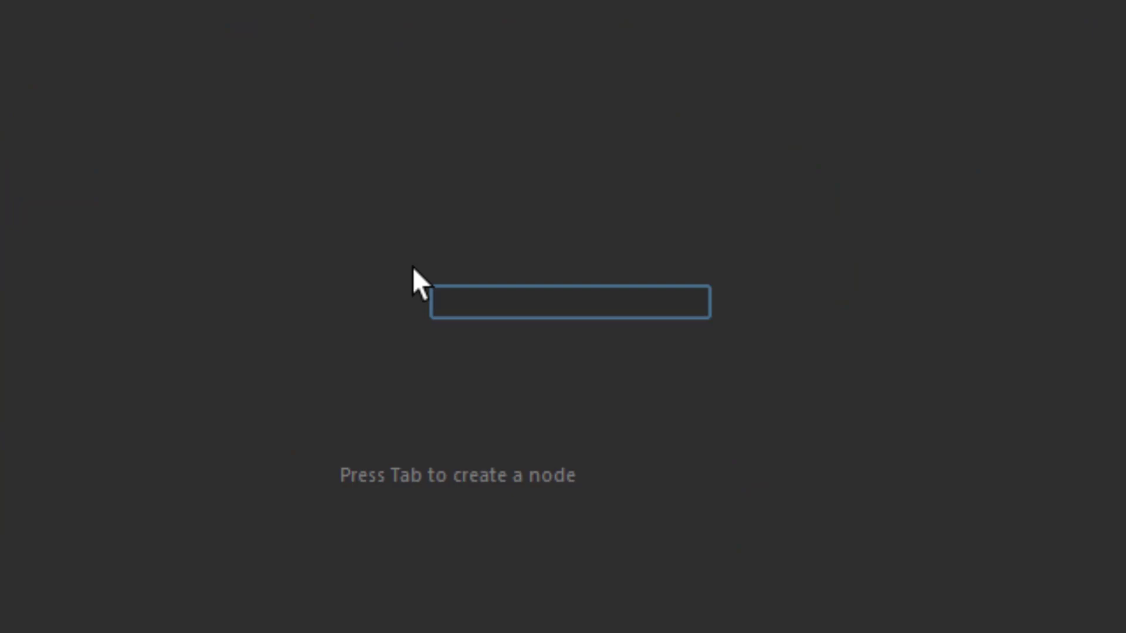
text(aista)
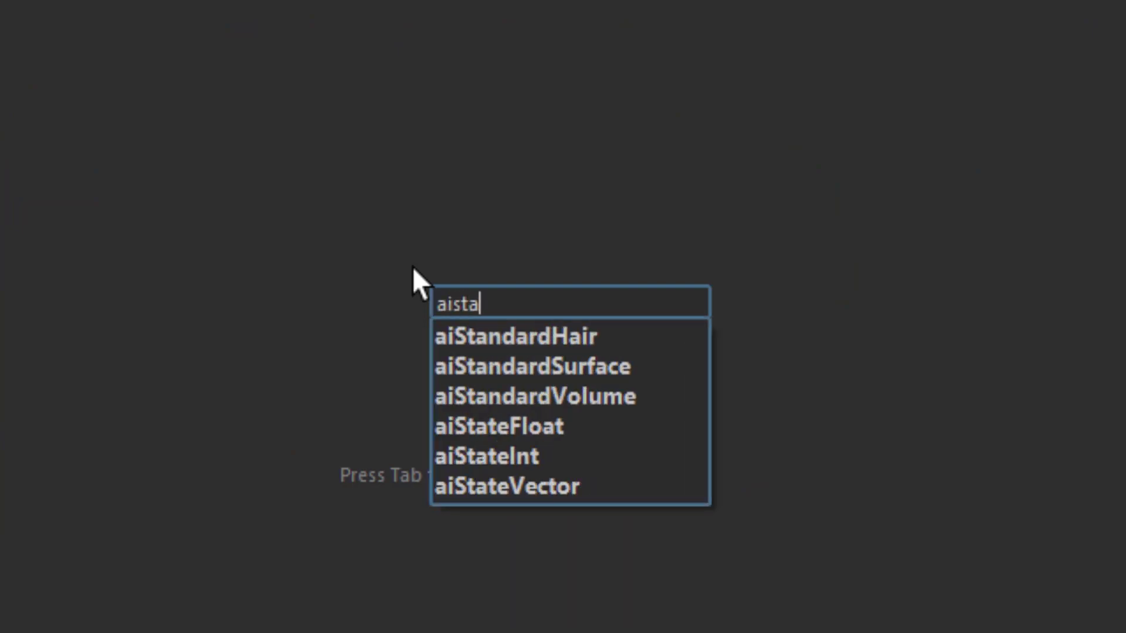
click(543, 370)
drag(547, 323, 310, 169)
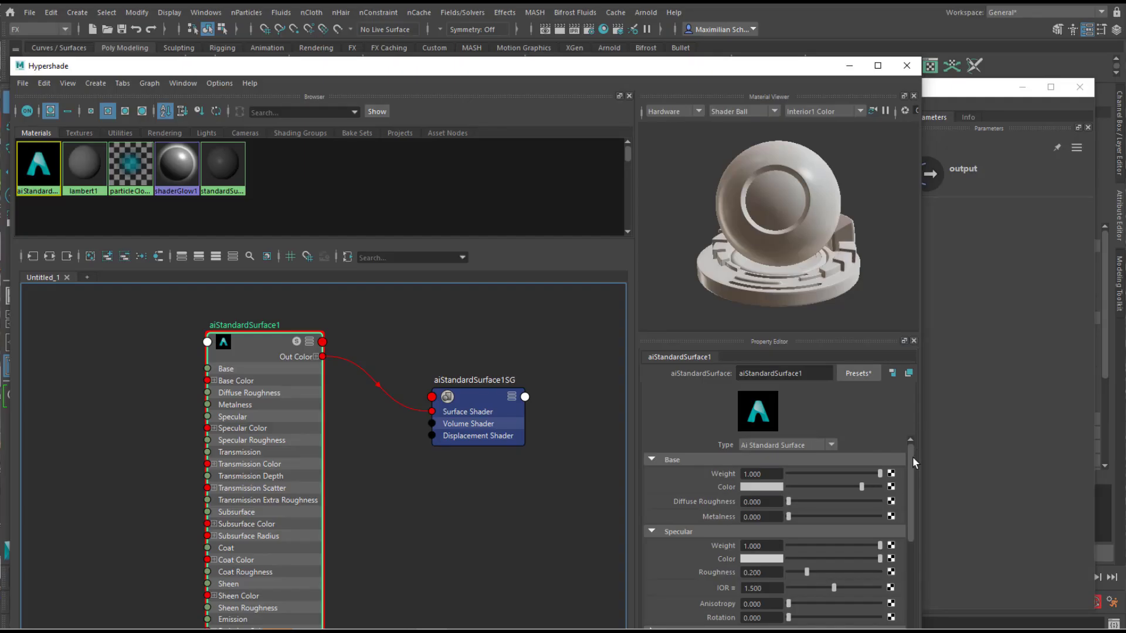
mouse_move(913, 457)
mouse_down()
mouse_move(912, 476)
mouse_move(906, 454)
mouse_up()
Step: Set aiStandardSurface1's base colour to cyan
click(768, 487)
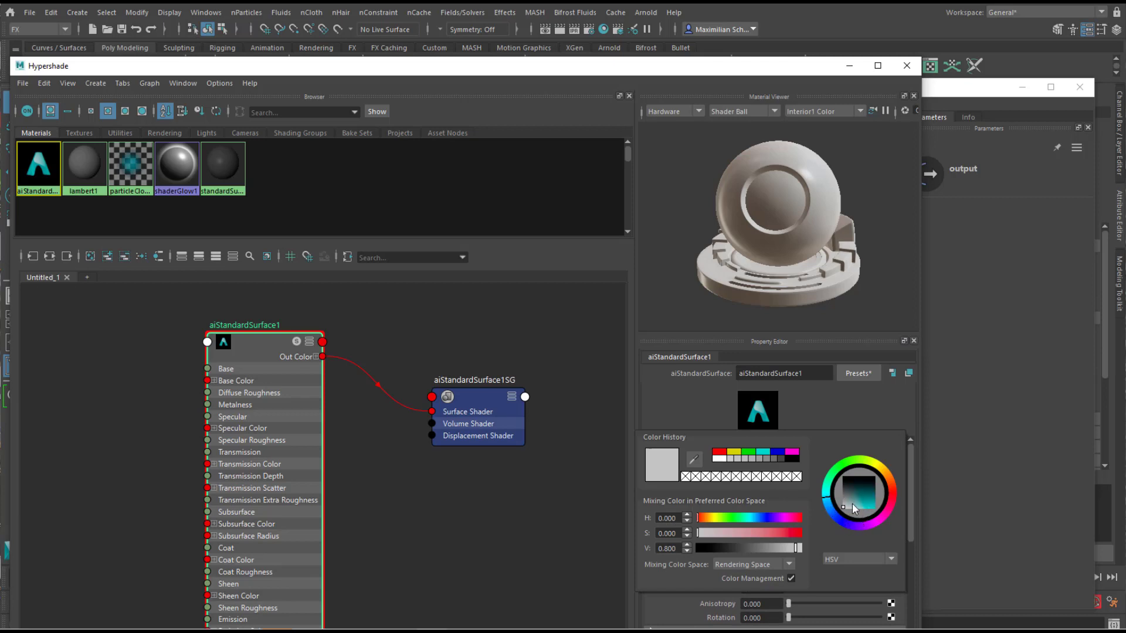
drag(852, 502, 861, 510)
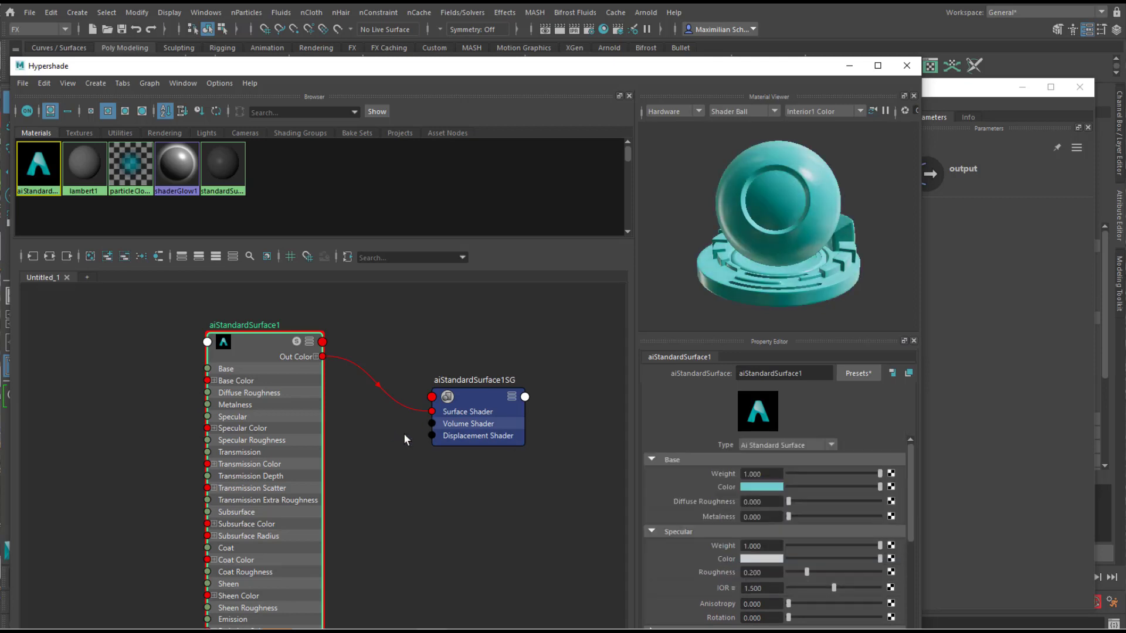
drag(518, 74, 321, 125)
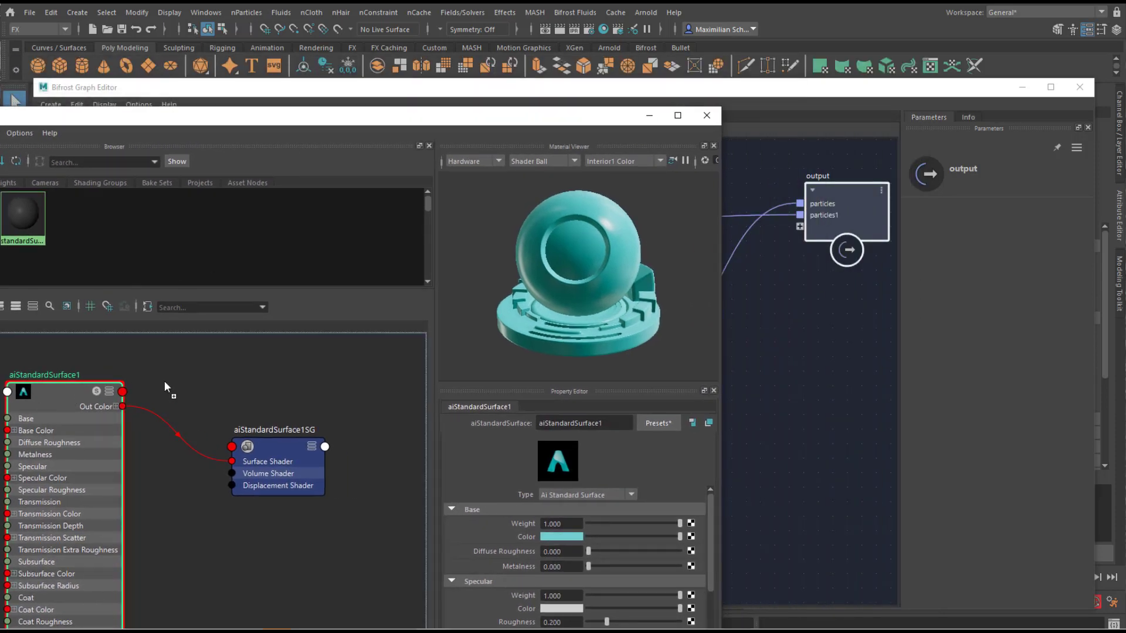
Step: Drop aiStandardSurface1 into the Bifrost graph as a material reference, placed below the output node
middle_drag(760, 378, 760, 378)
click(648, 120)
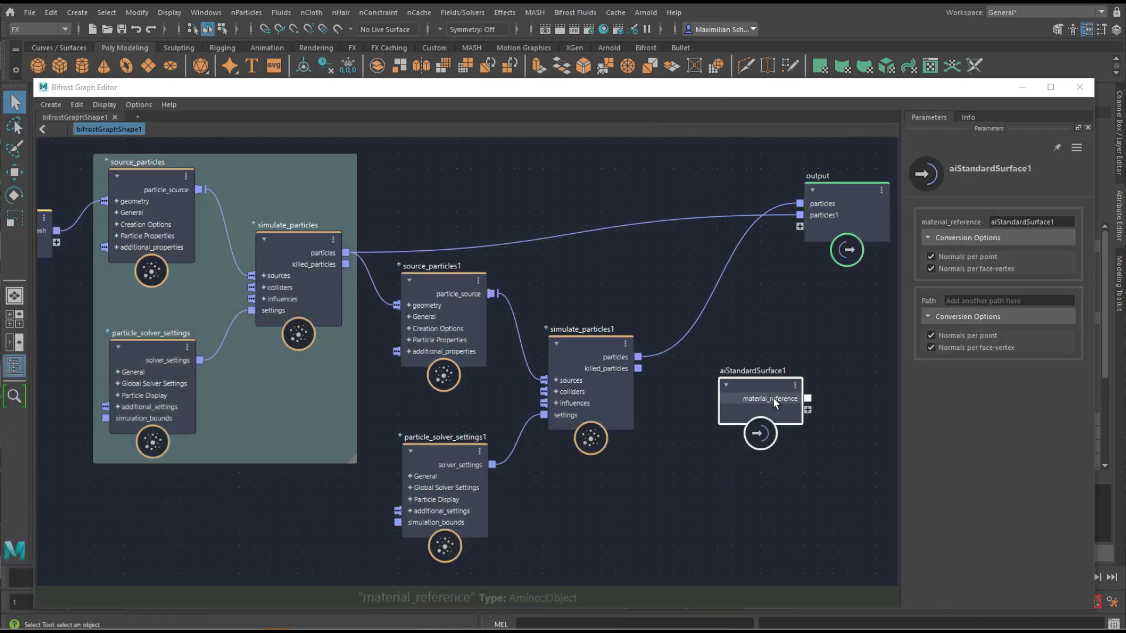
drag(769, 396, 744, 412)
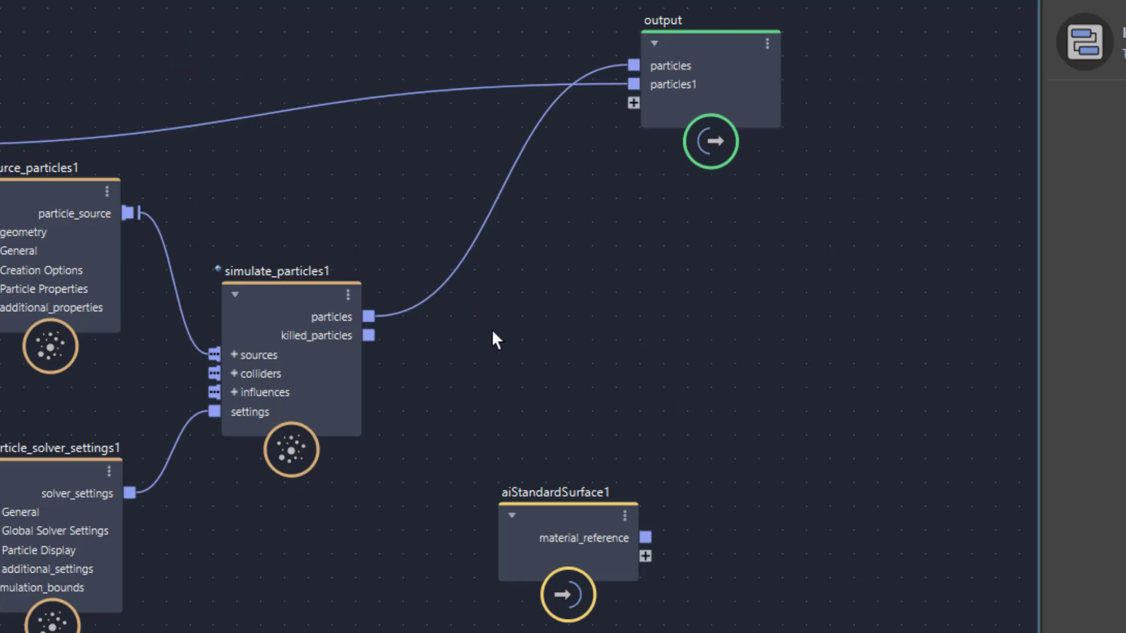
Step: Add an assign_material node beside simulate_particles1, with aiStandardSurface1 moved further down
key(Tab)
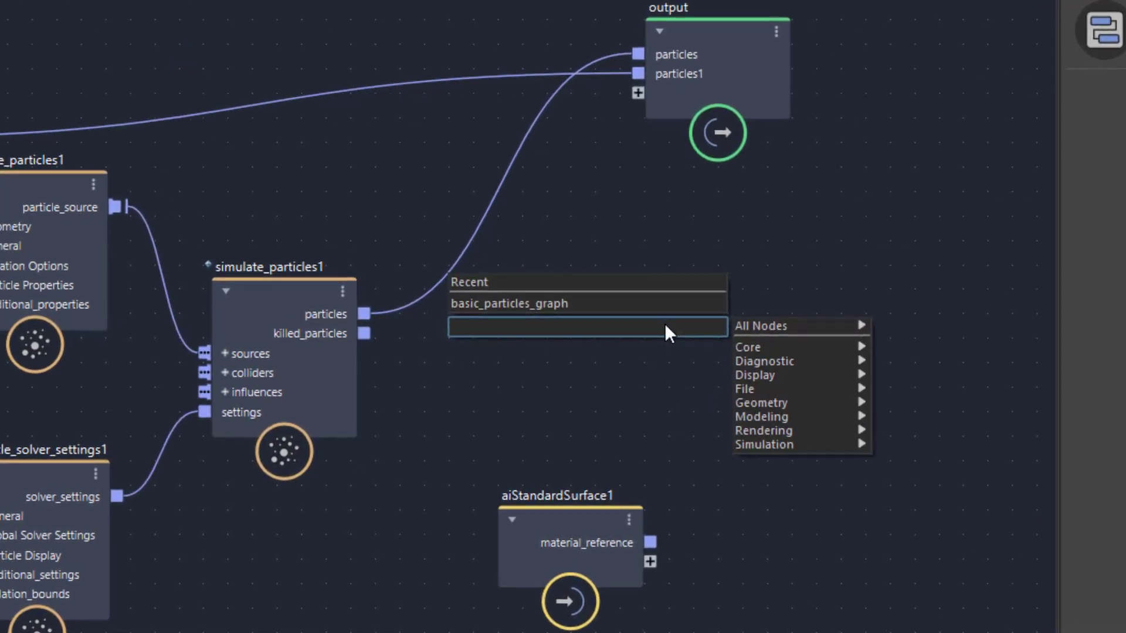
text(mat)
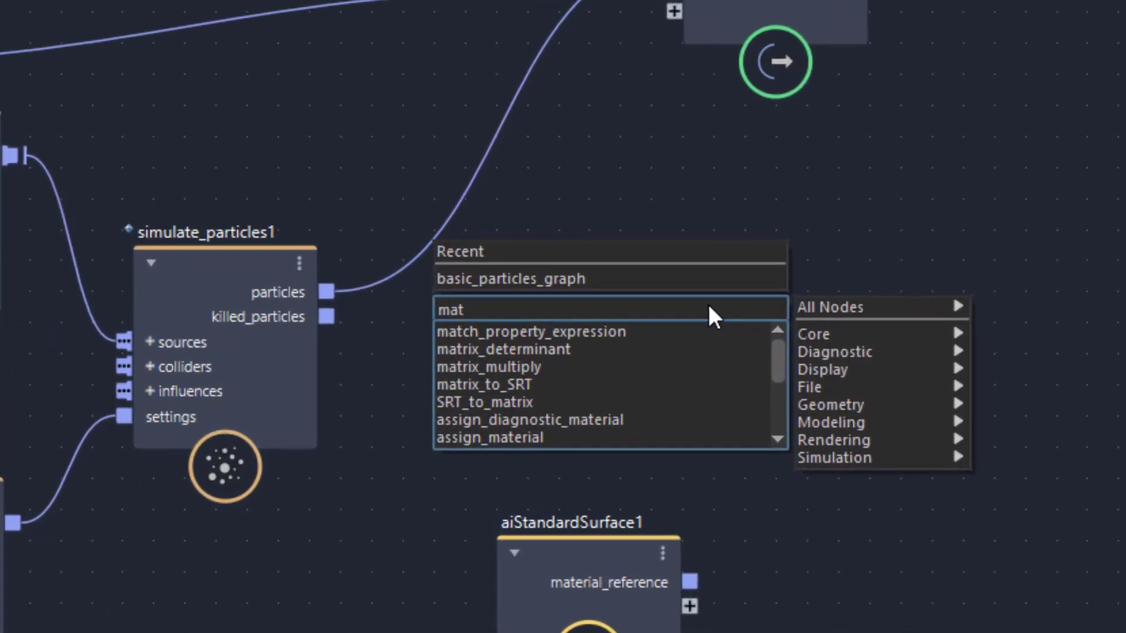
text(erial)
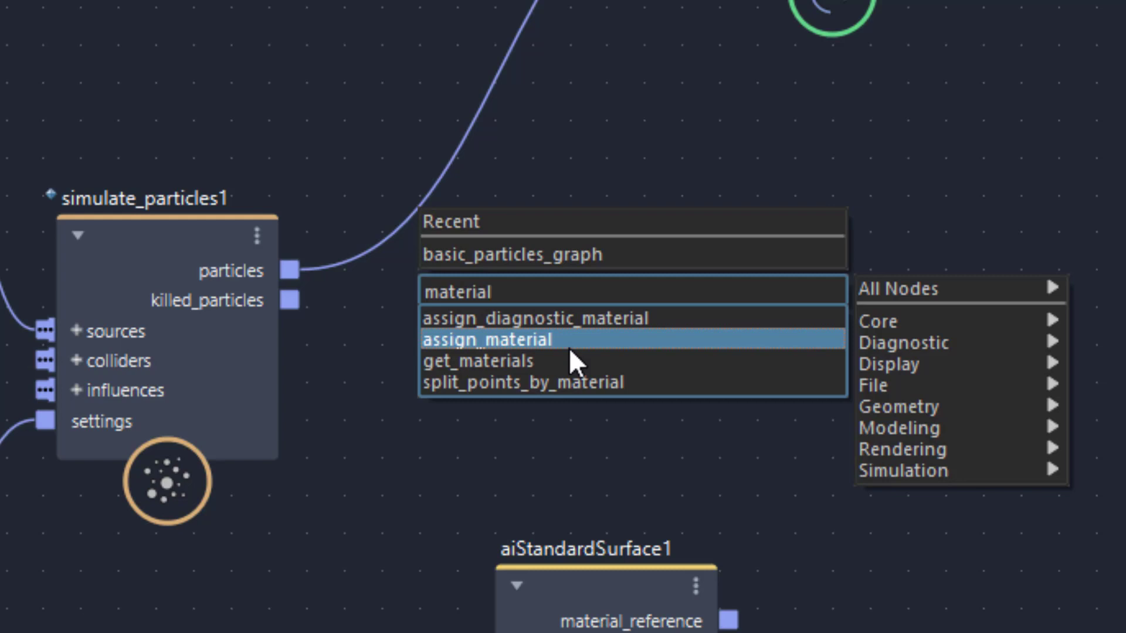
click(569, 347)
drag(709, 360, 604, 179)
drag(636, 580, 637, 632)
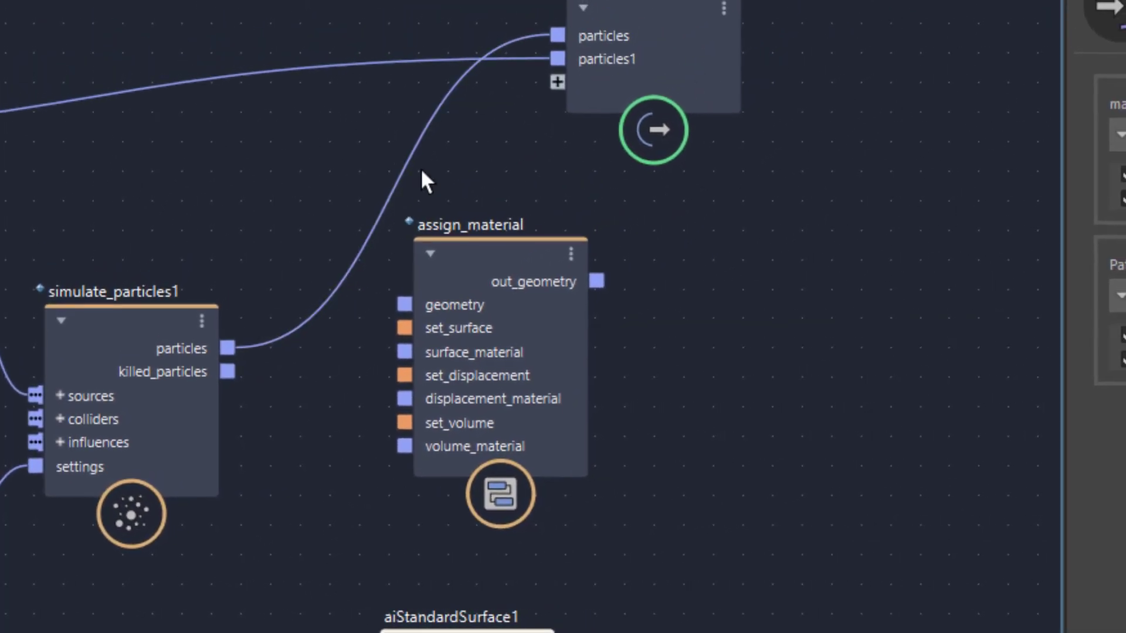
Step: Route simulate_particles1's particles into assign_material's geometry, and out_geometry into the output node
drag(547, 41, 420, 175)
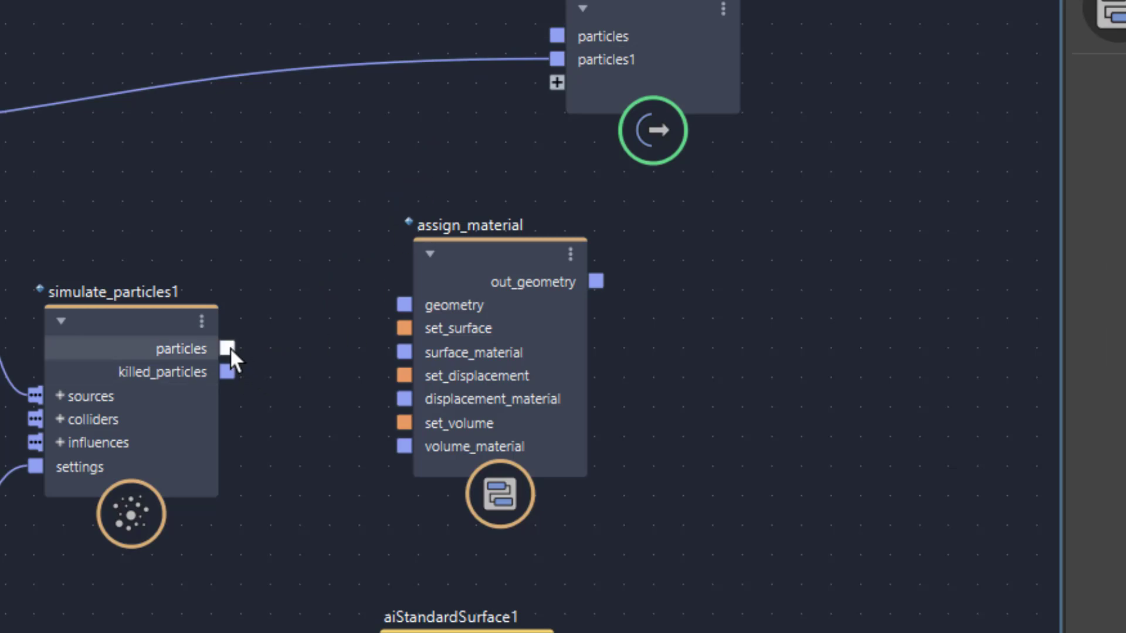
drag(300, 335, 405, 306)
click(516, 296)
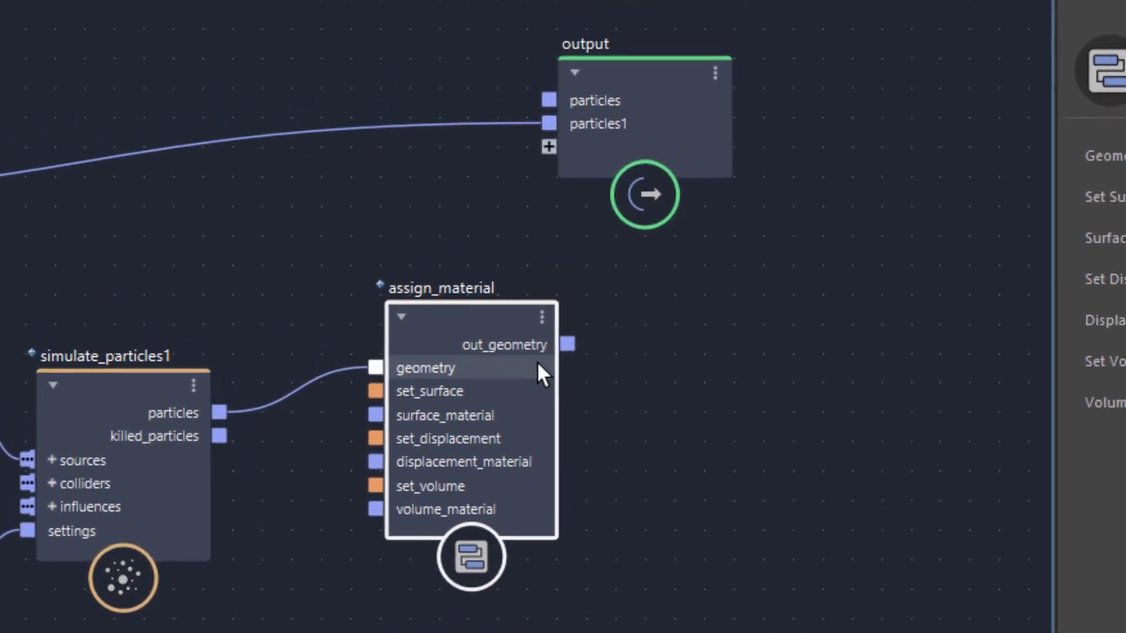
drag(566, 350, 548, 156)
Step: Wire aiStandardSurface1's material_reference into assign_material's surface_material input
mouse_move(624, 487)
mouse_down()
mouse_move(658, 480)
mouse_move(634, 487)
mouse_up()
drag(633, 292, 661, 309)
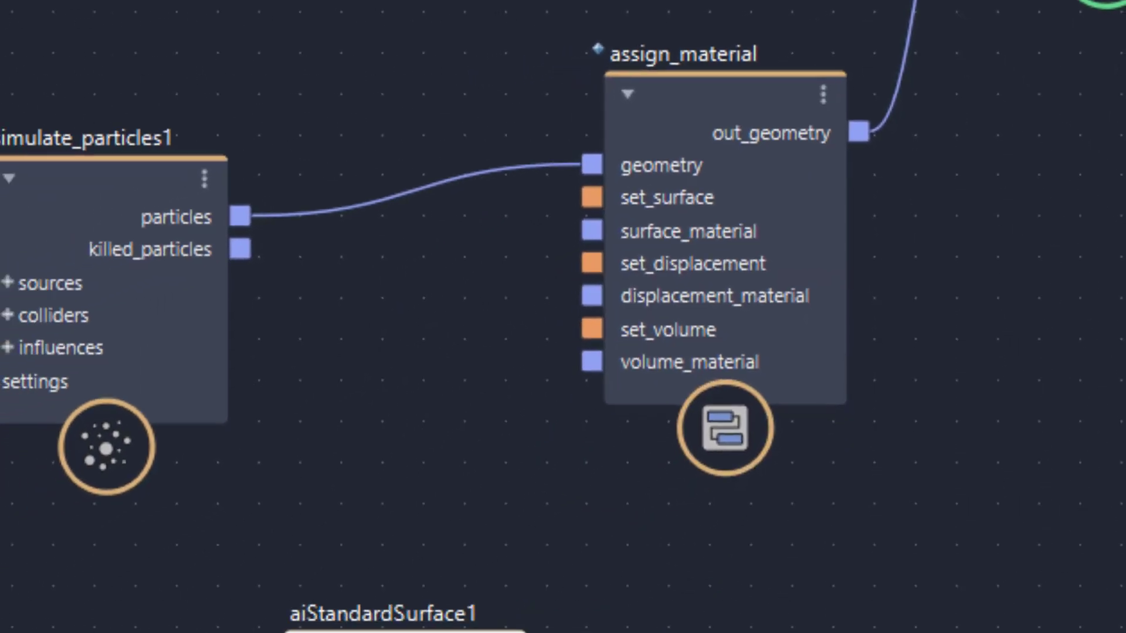
drag(603, 560, 565, 276)
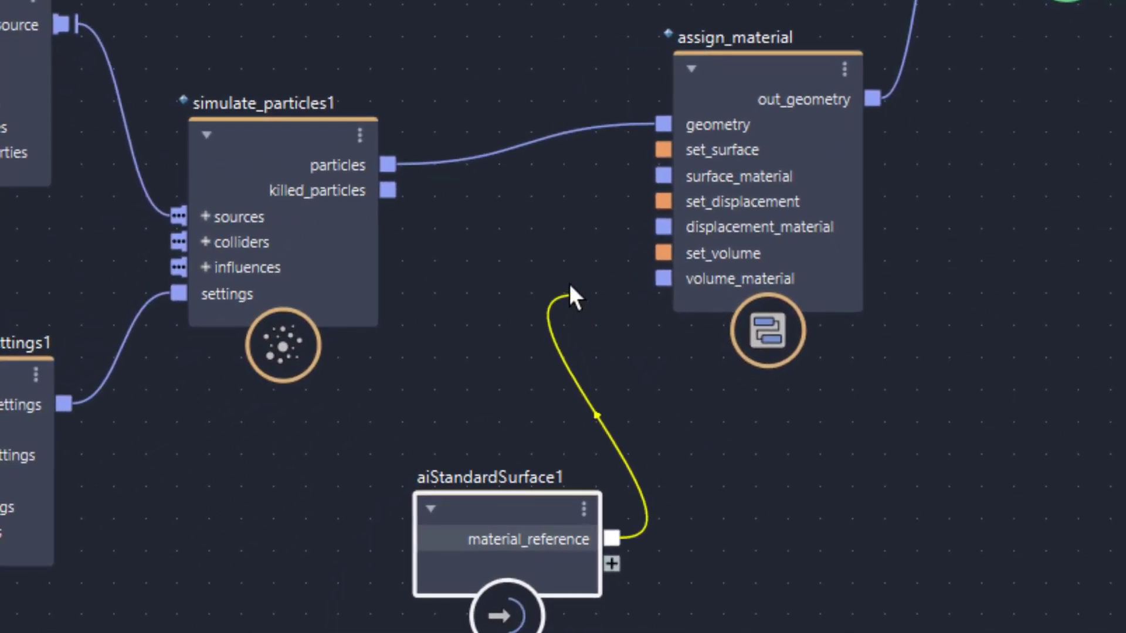
drag(597, 197, 661, 182)
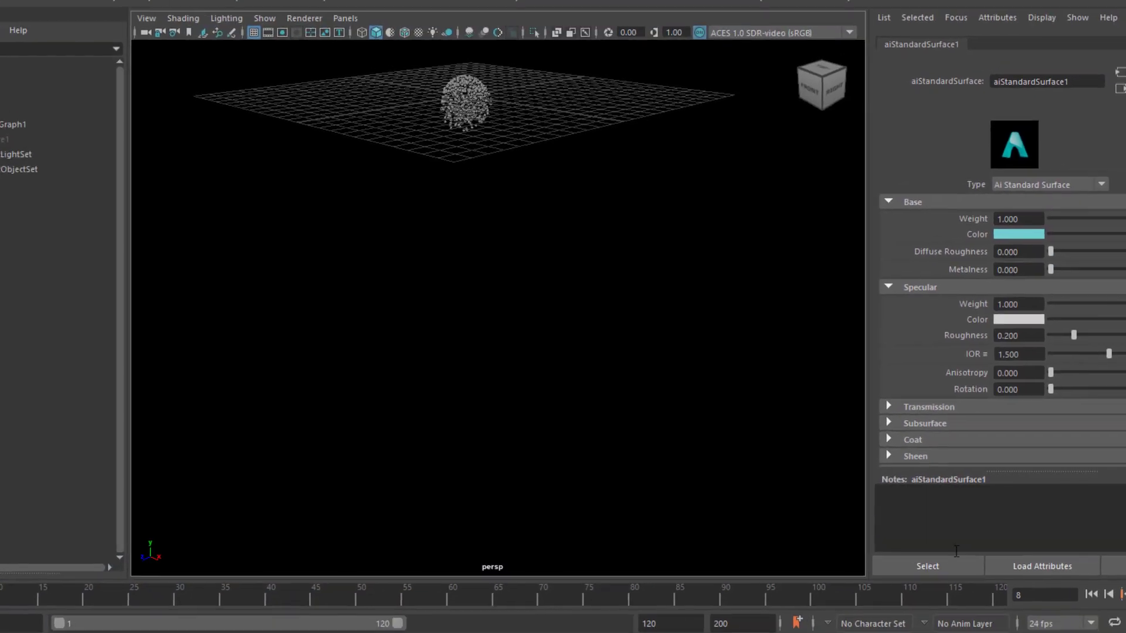
Step: Play the simulation to see the particle stream shaded cyan
click(1073, 584)
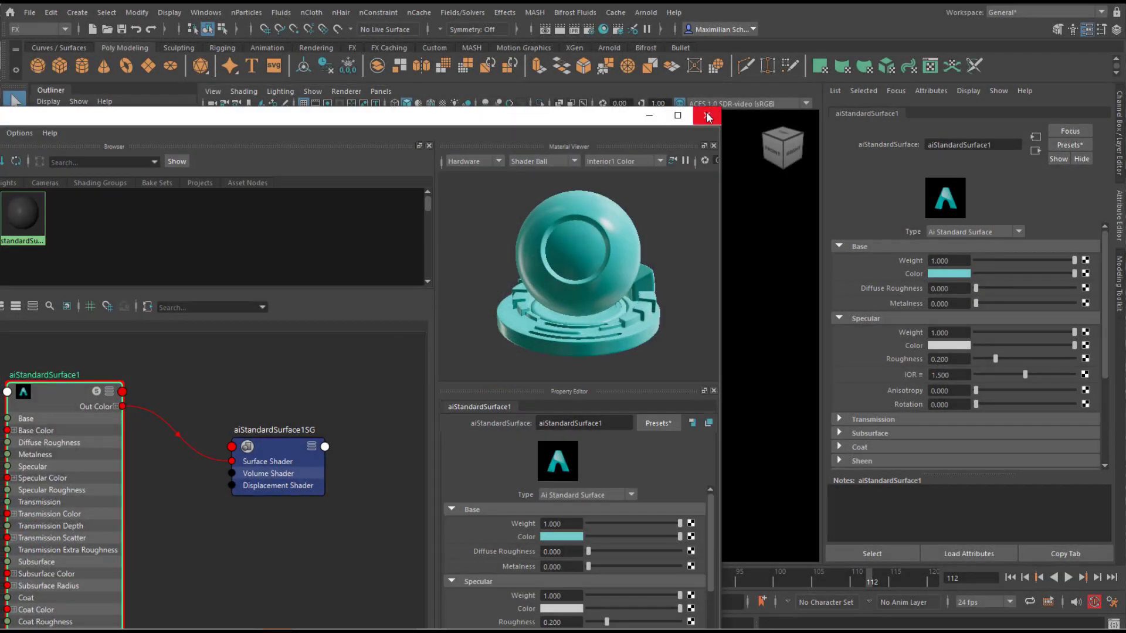
Step: Set the source_particles node's particle Size to 0.1
click(708, 117)
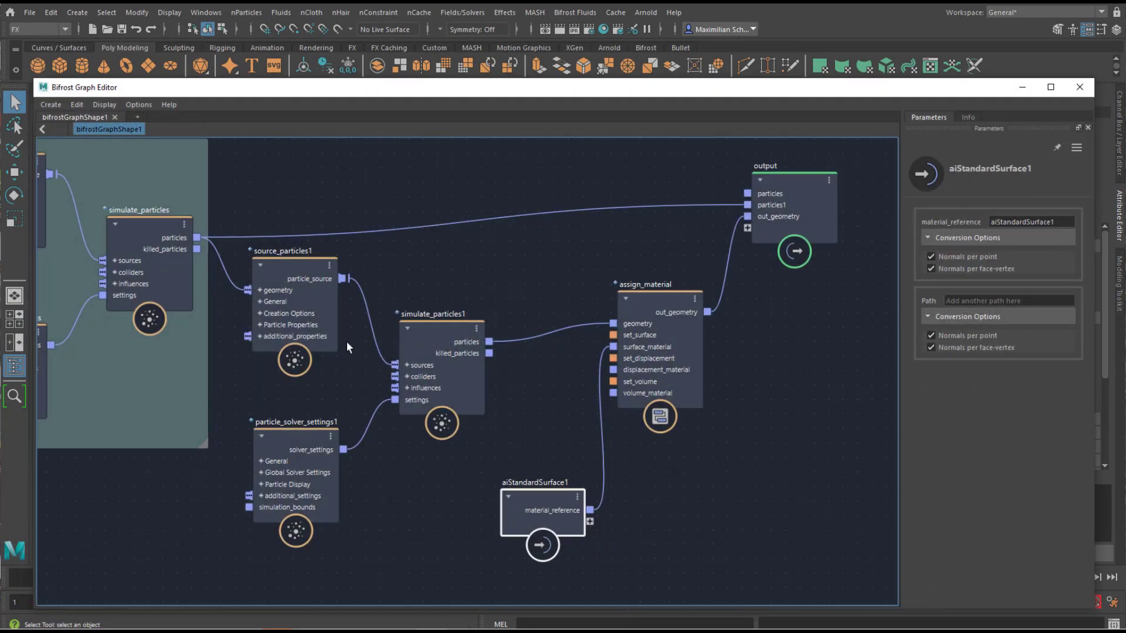
middle_drag(555, 299, 557, 332)
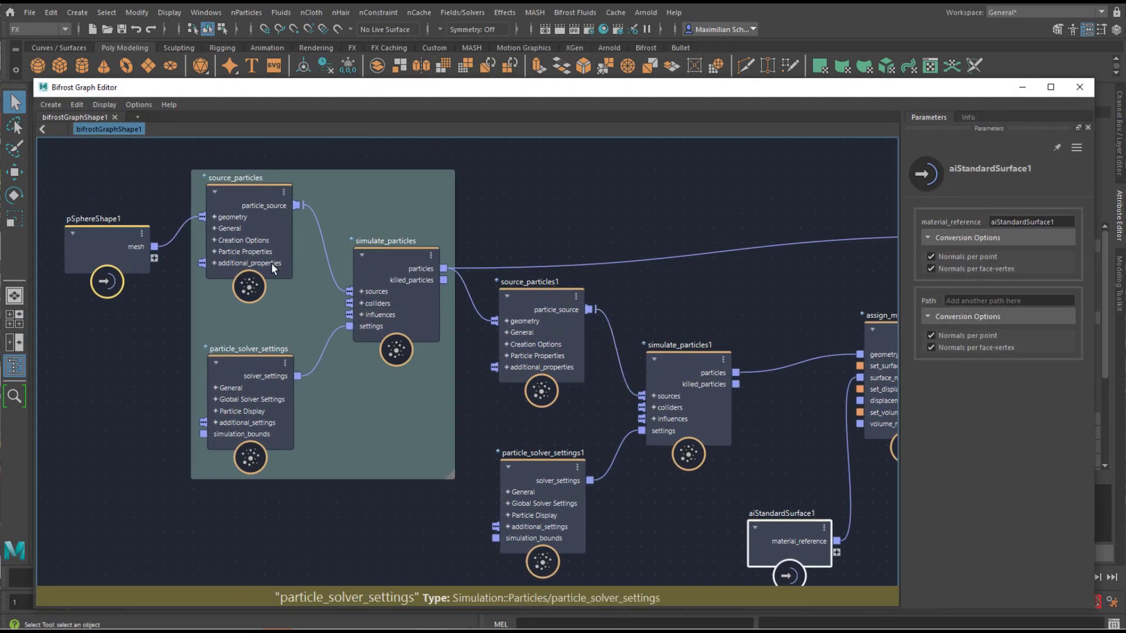
click(254, 203)
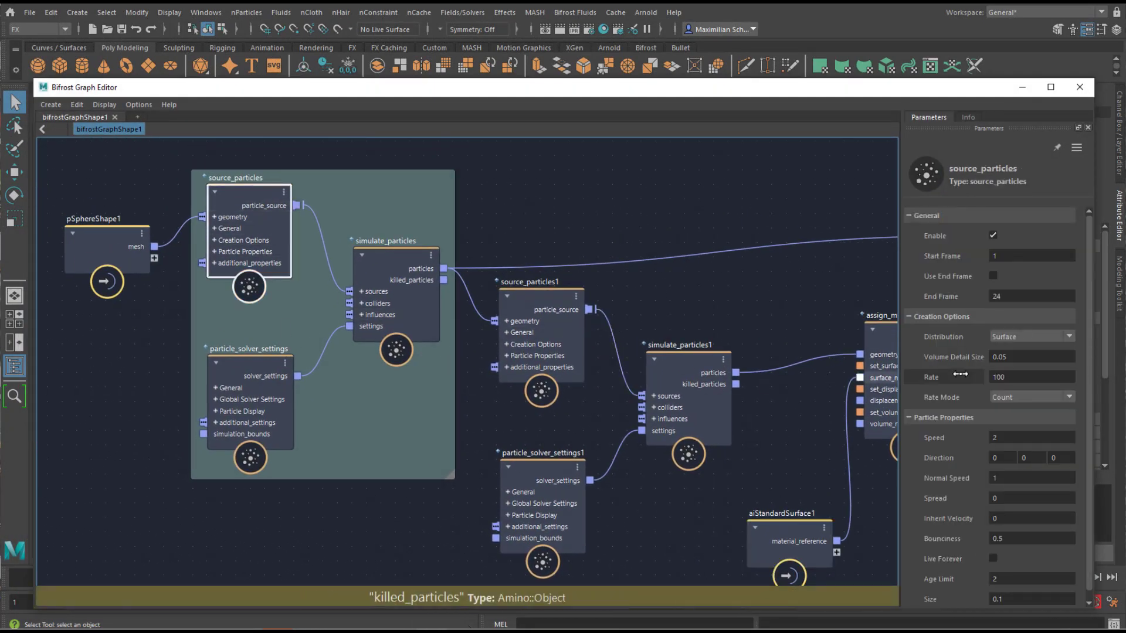
scroll(1087, 364, down, 1)
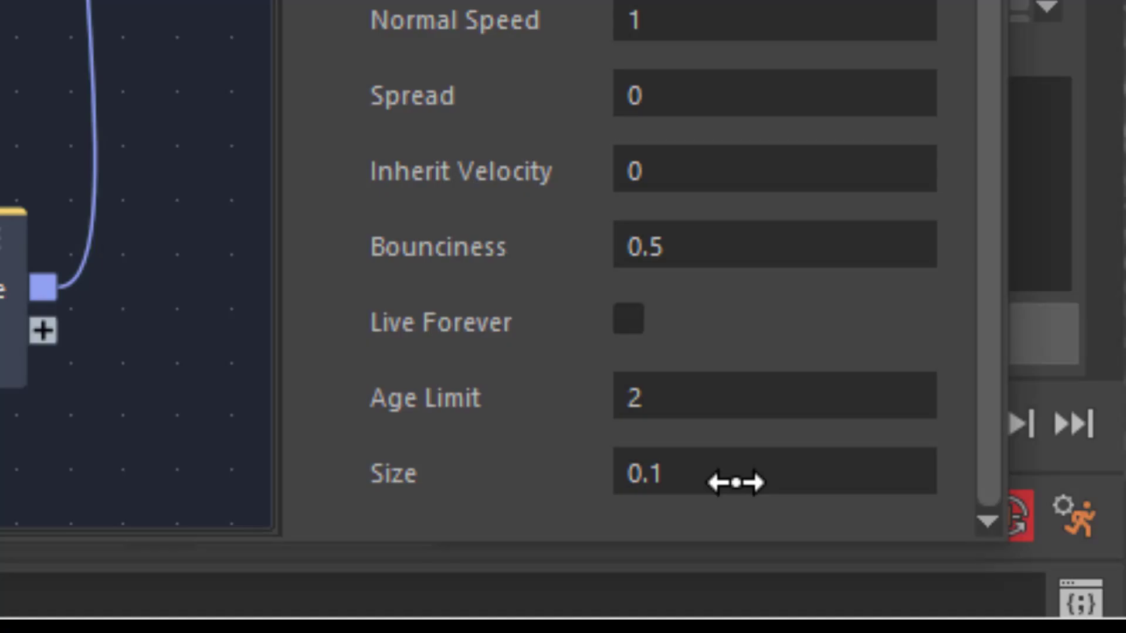
click(1019, 592)
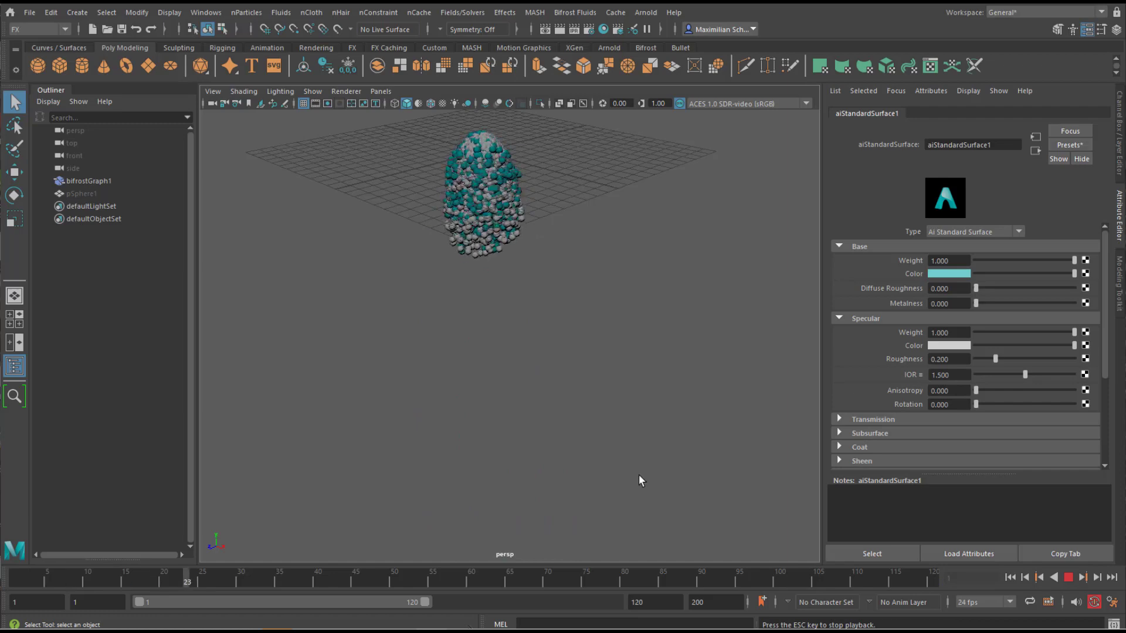
Step: Stop playback at frame 81 and frame the whole particle node network in the graph
click(1068, 579)
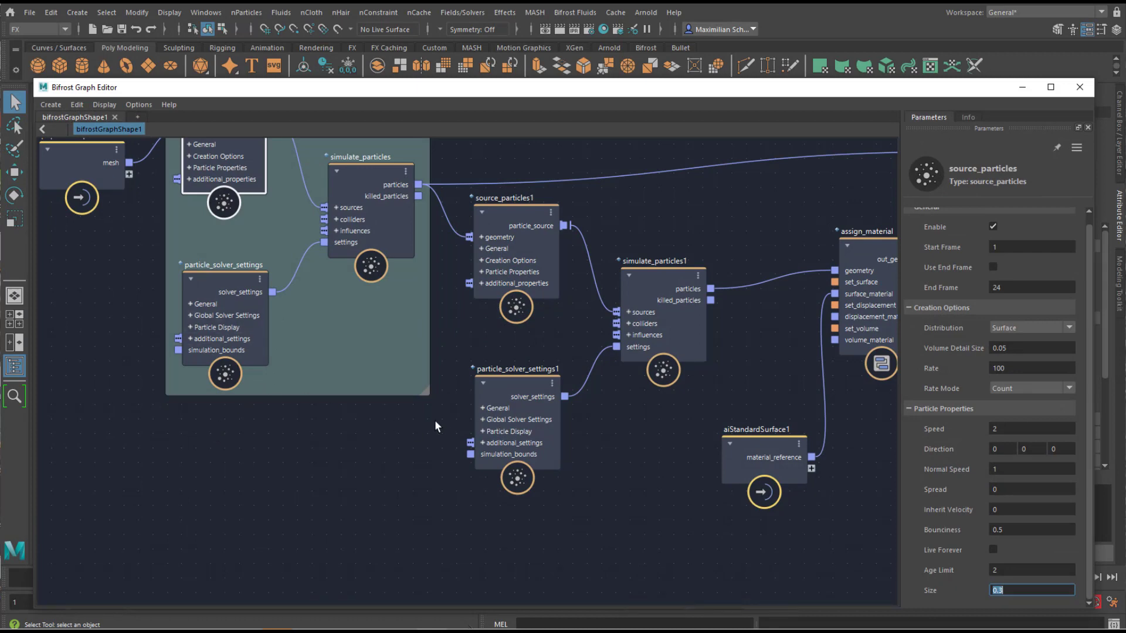
middle_drag(434, 420, 415, 491)
key(a)
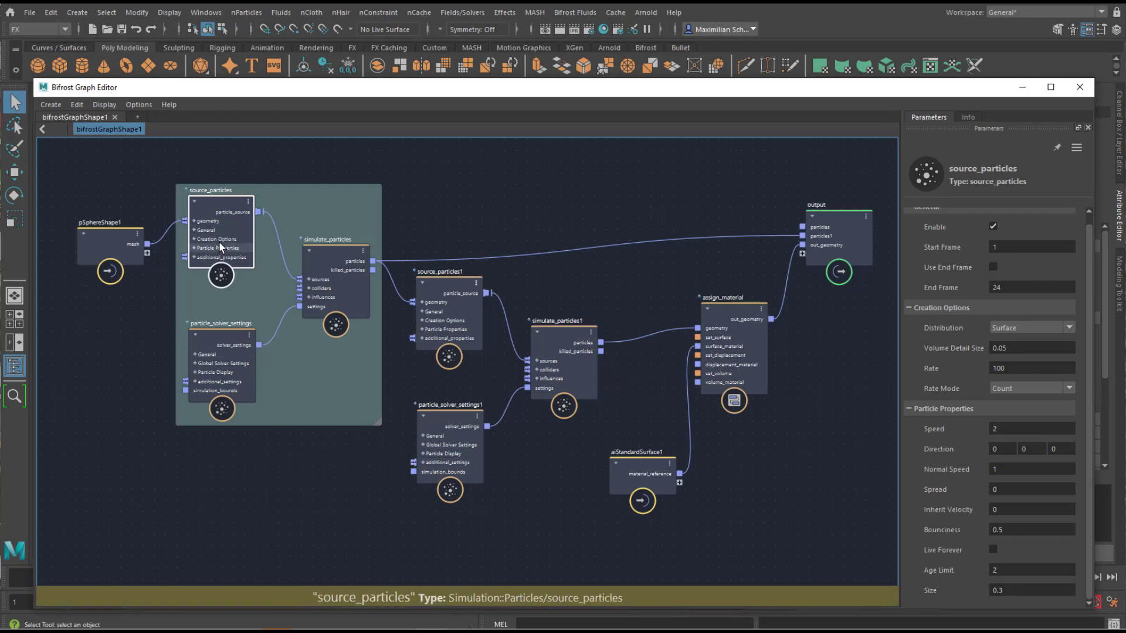
Step: Set source_particles1's Size to 0.05 and rewind playback to frame 1
click(456, 284)
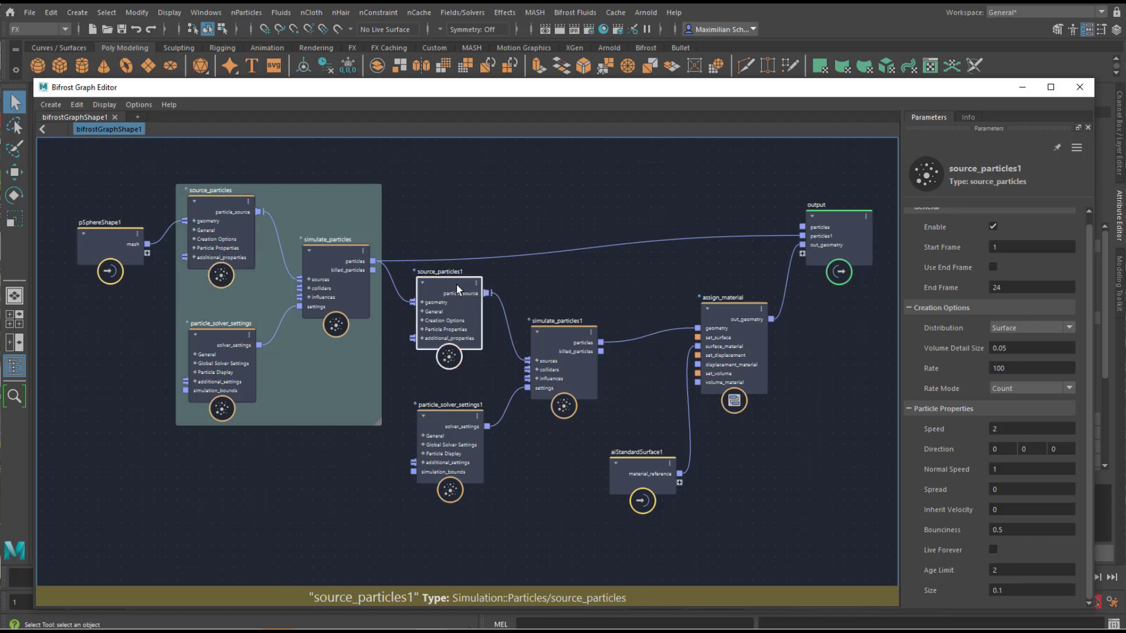
click(1018, 593)
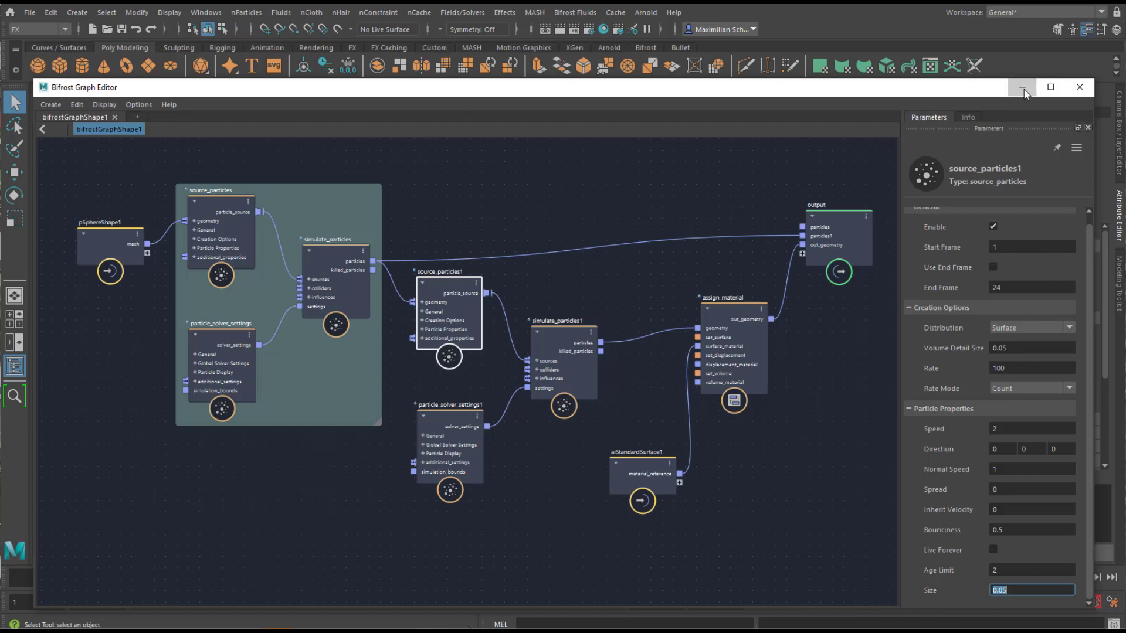
click(1022, 89)
click(1010, 579)
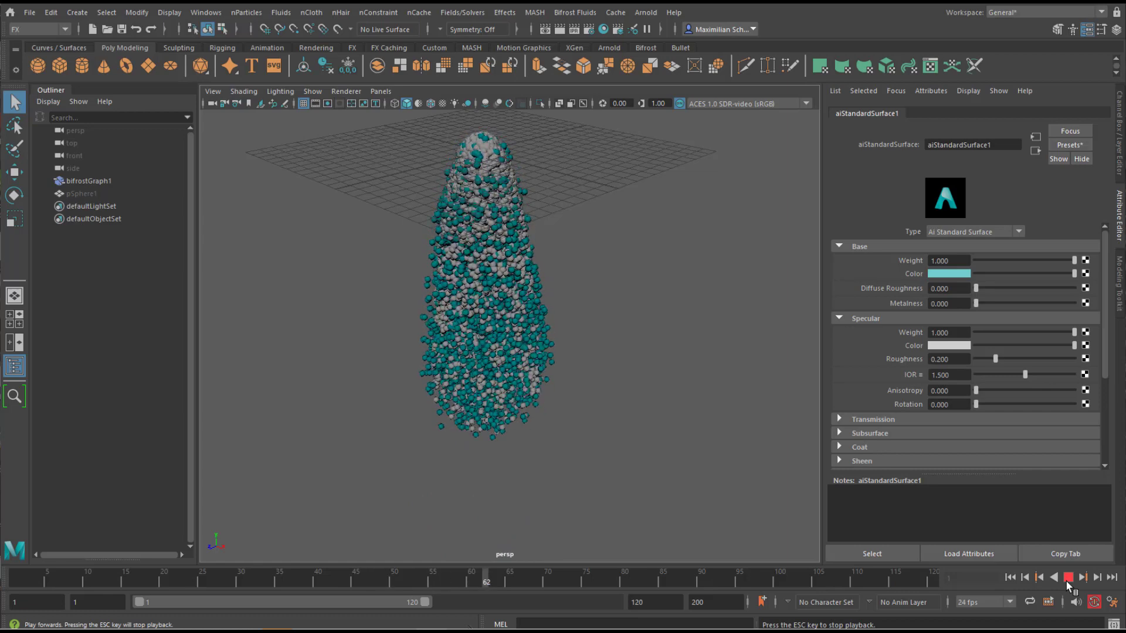
Step: Stop the particle playback at frame 66
click(1068, 578)
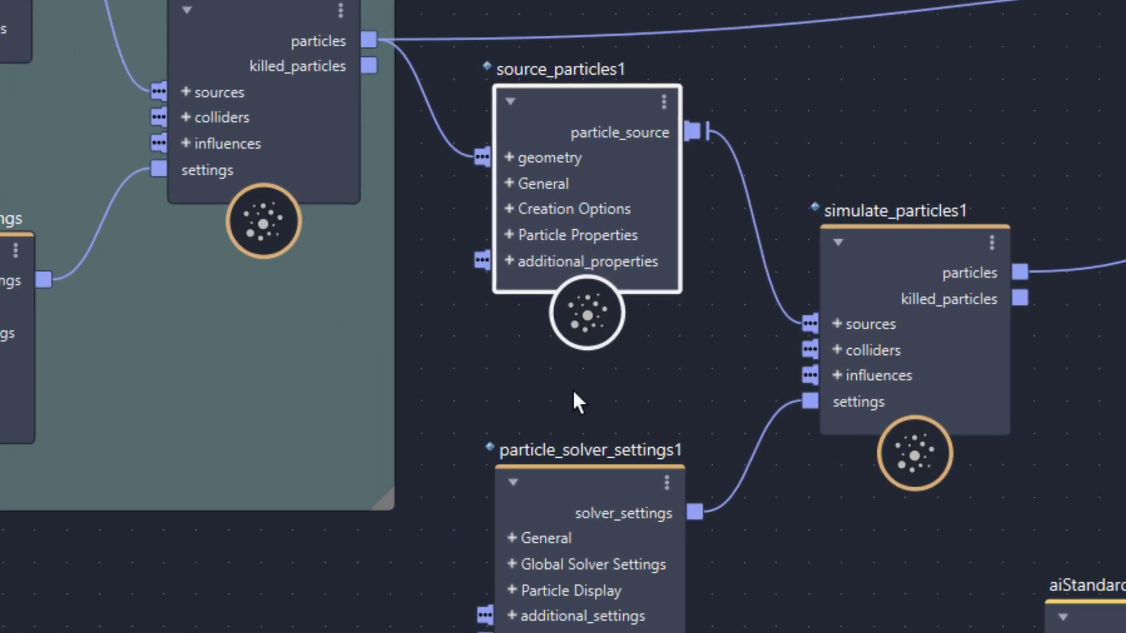
Step: Add a fractal_noise_field and connect its noise_field to source_particles1's particle size input
click(512, 238)
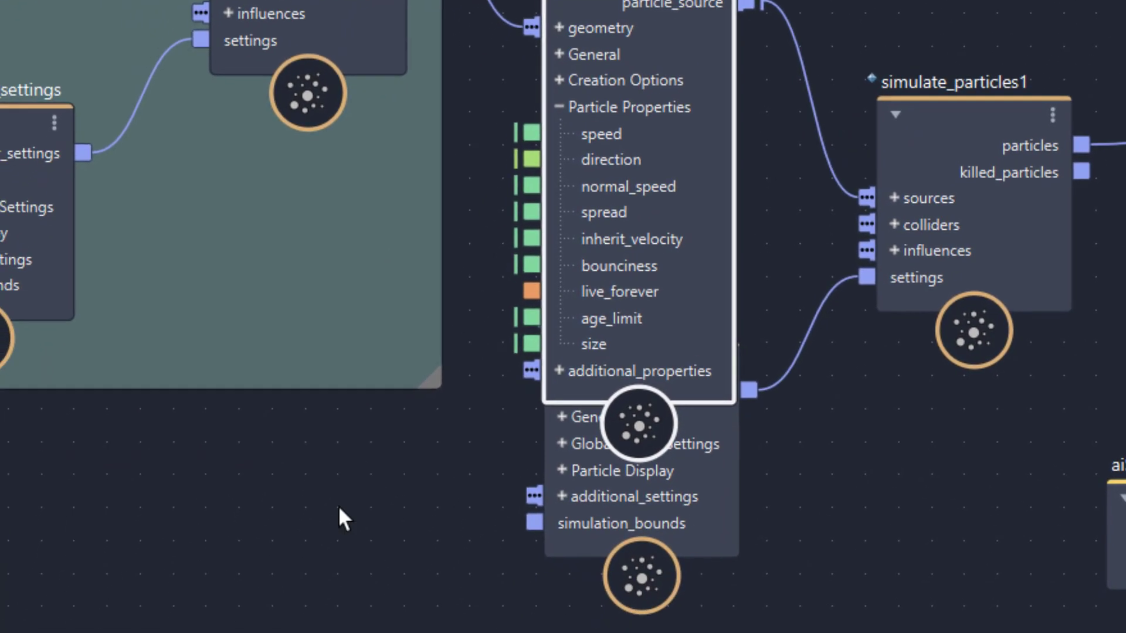
key(Tab)
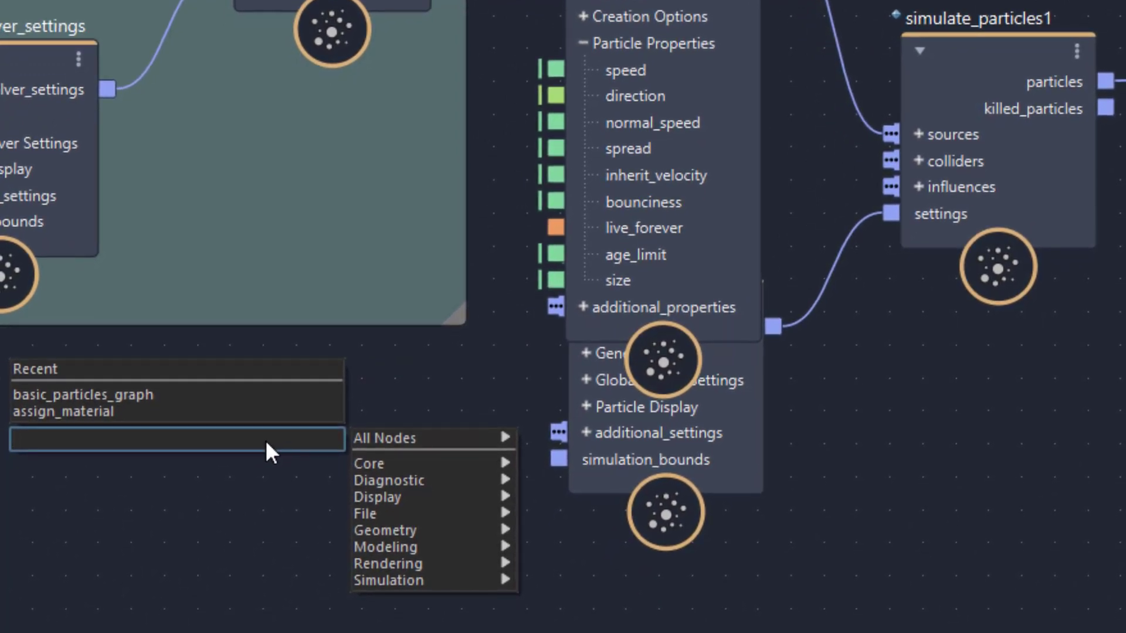
text(frac)
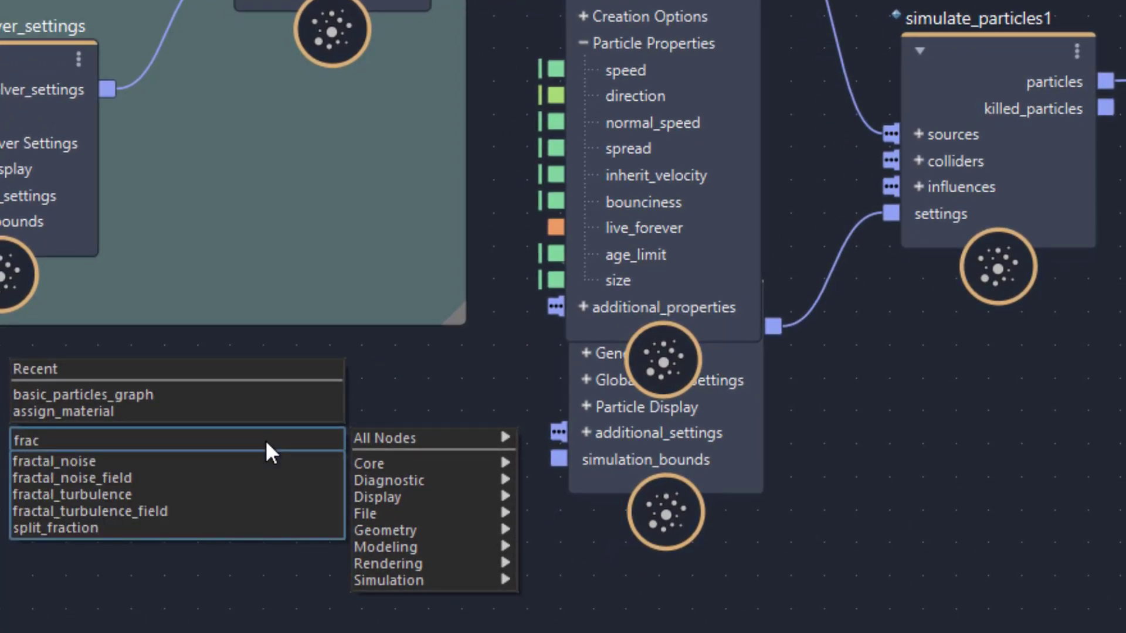
click(125, 478)
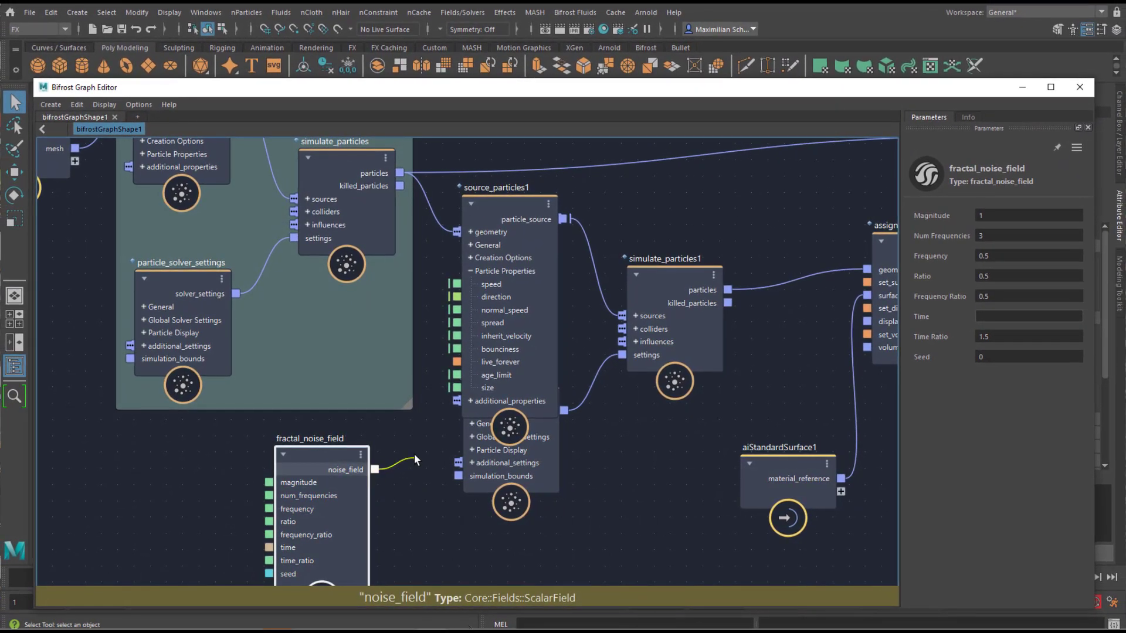
drag(416, 450, 454, 389)
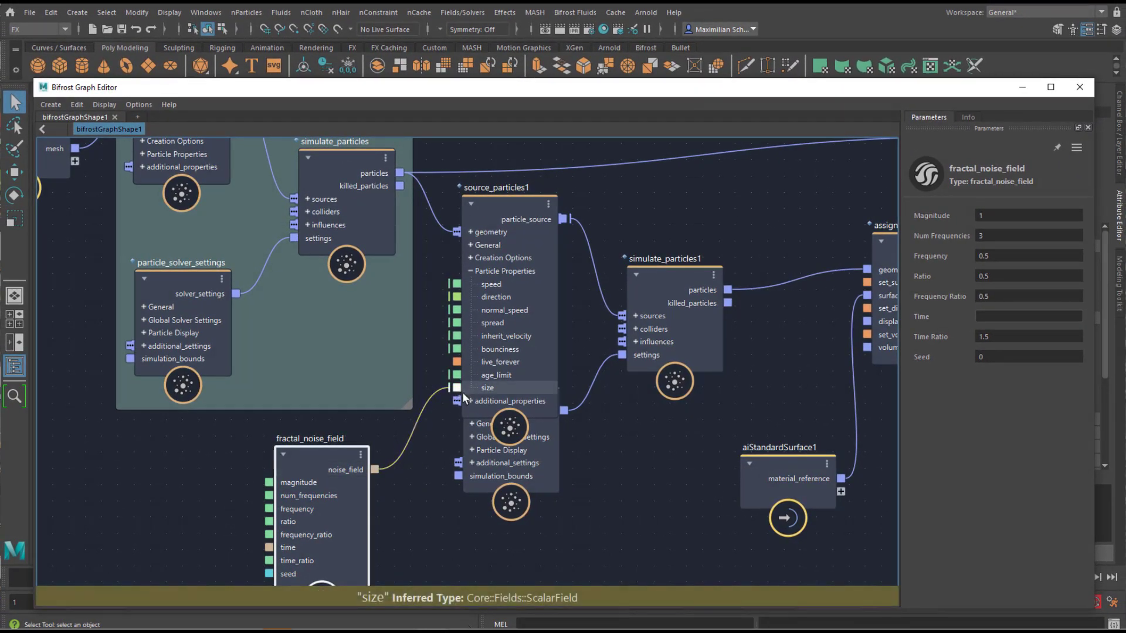
Step: Replay the simulation from frame 1 to see noise-varied secondary particle sizes, then stop
click(1023, 89)
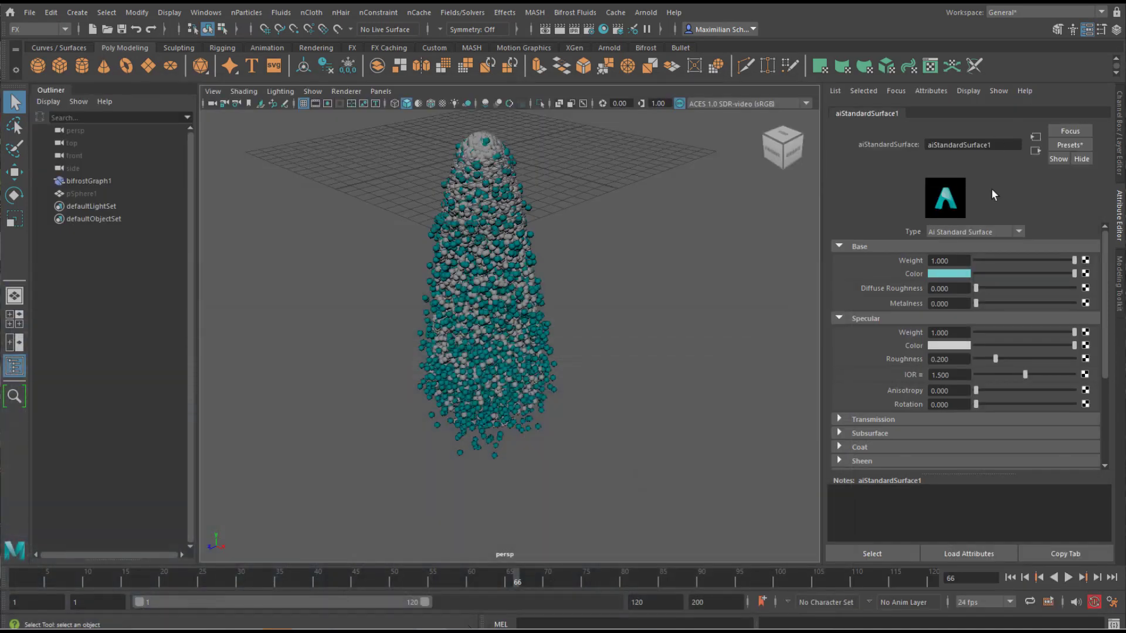
click(1012, 578)
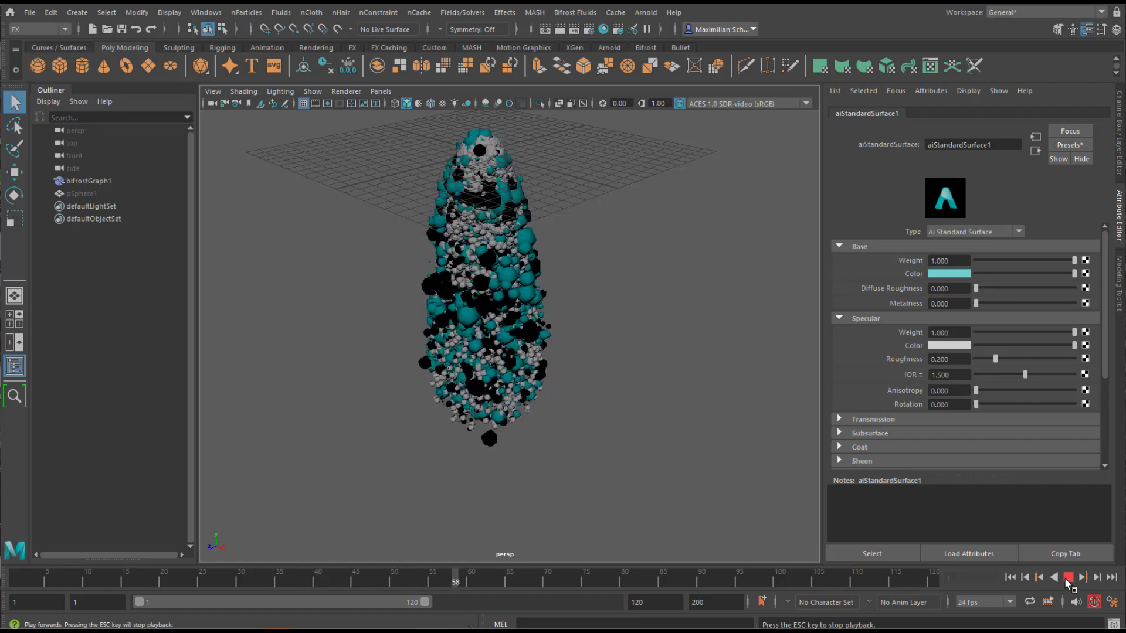
click(1068, 578)
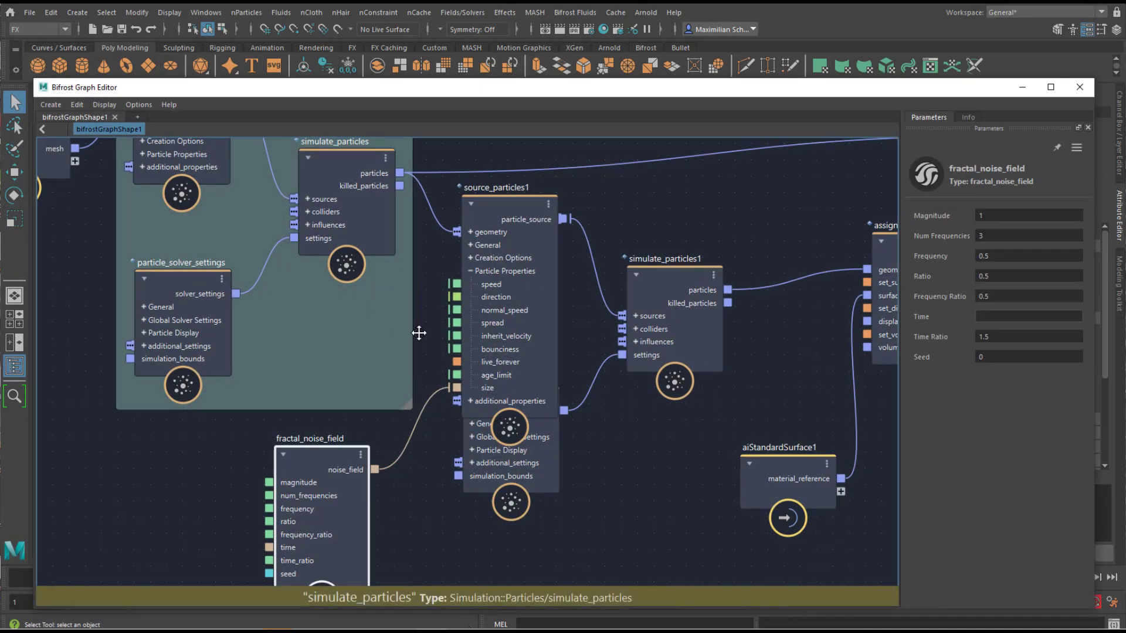
Step: Lower source_particles' emission Rate to 0.2 for a much sparser particle stream
middle_drag(418, 333, 465, 402)
click(232, 164)
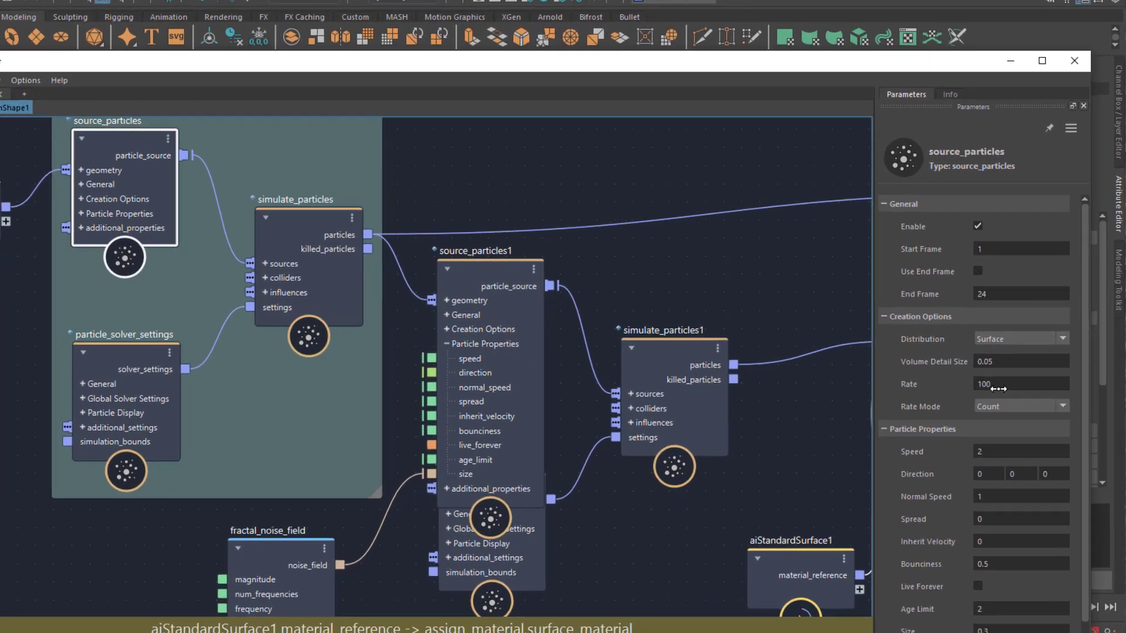
double_click(1015, 377)
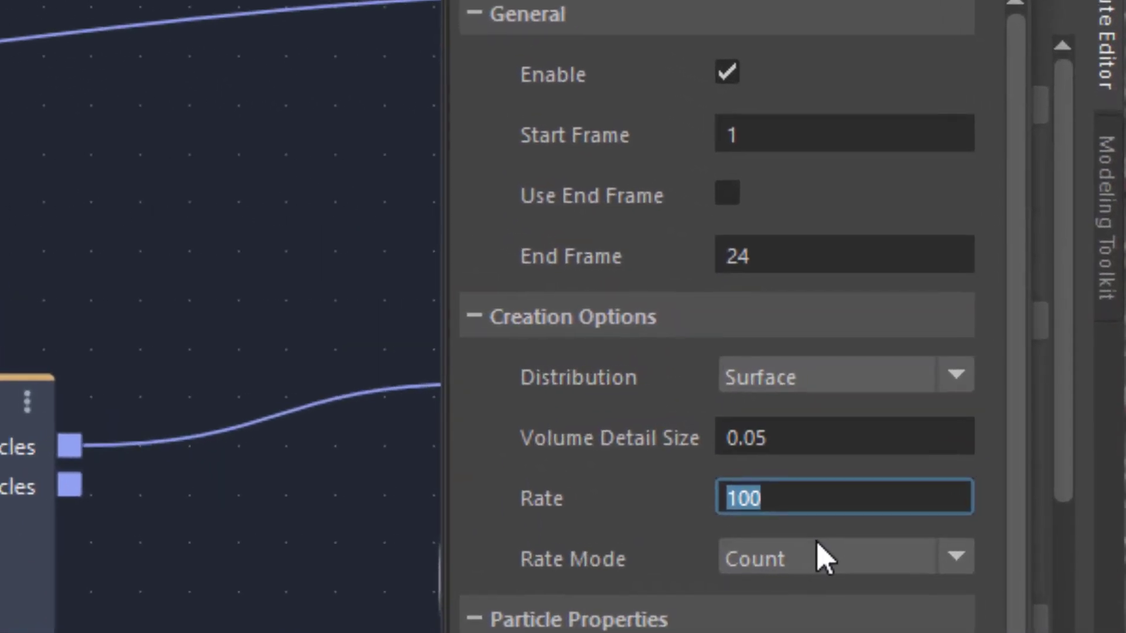
text(0)
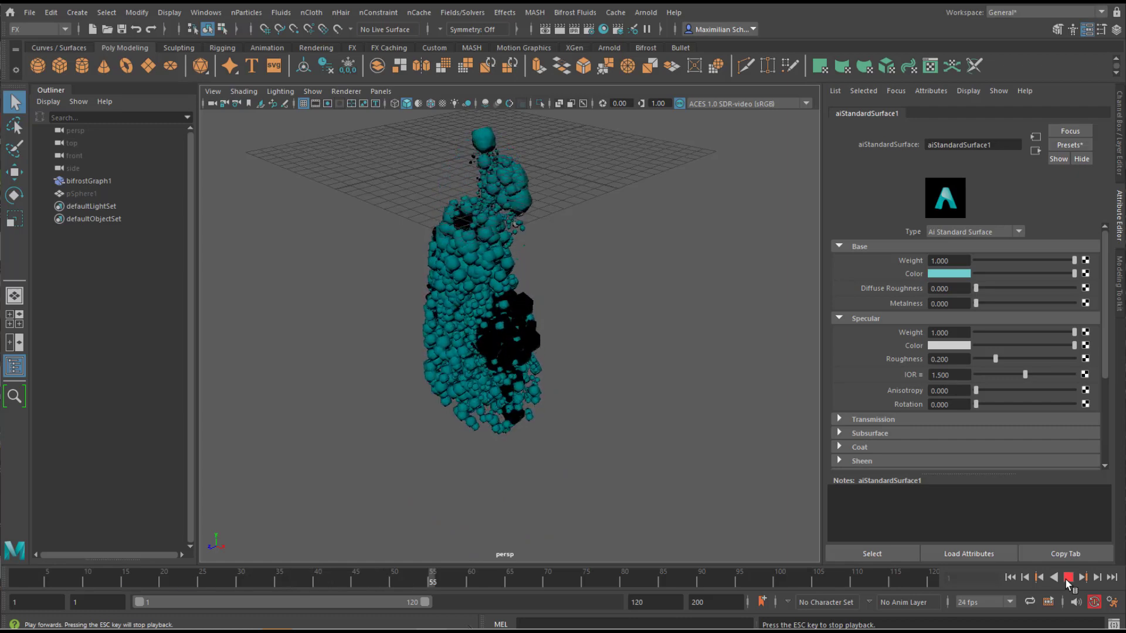
Step: Stop playback at frame 72 and orbit the view to inspect the teal particle column
click(1067, 577)
mouse_move(551, 404)
alt+mouse_down()
mouse_move(560, 409)
mouse_move(550, 403)
alt+mouse_up()
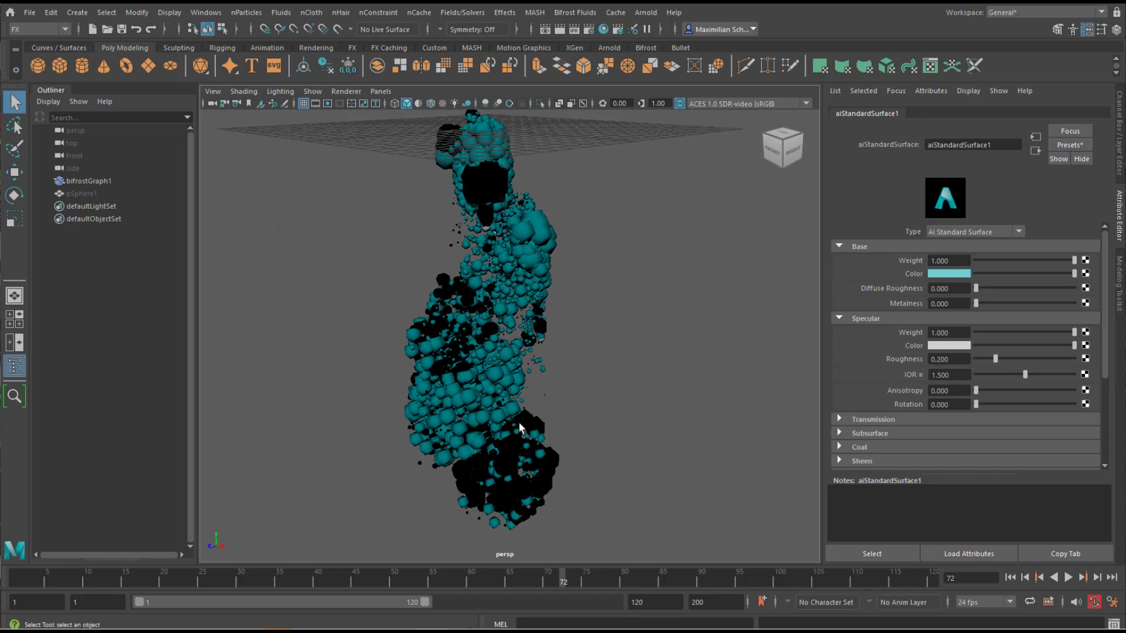
alt+middle_drag(521, 423, 553, 416)
mouse_move(516, 428)
alt+mouse_down()
mouse_move(552, 454)
mouse_move(531, 432)
alt+mouse_up()
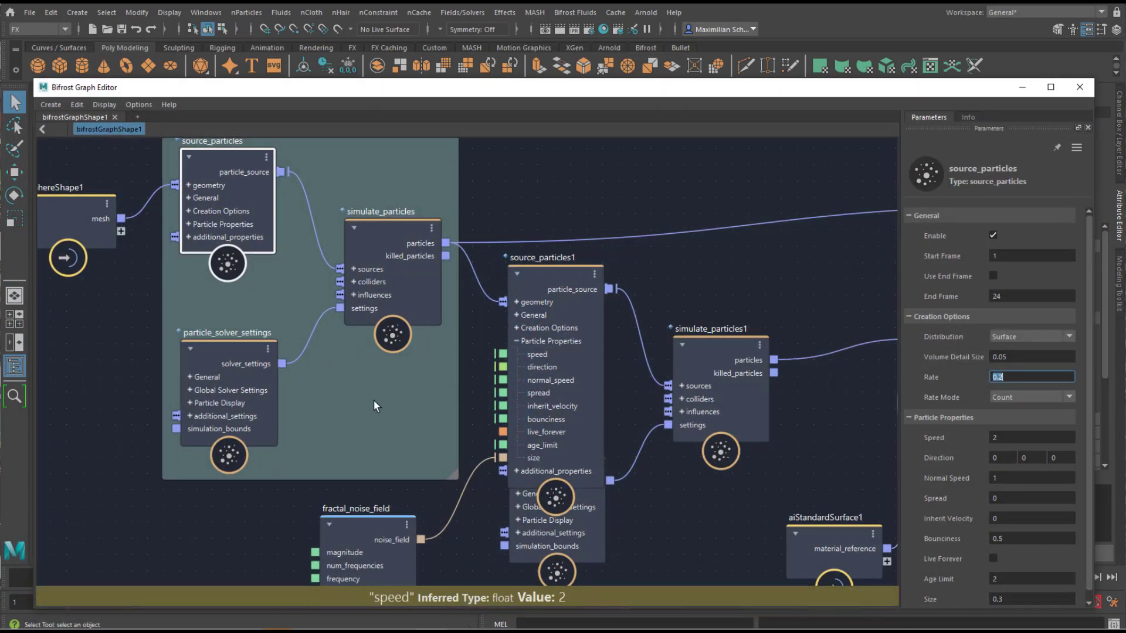
Step: Set source_particles1's emission Rate to 10 instead of 100
middle_drag(572, 434, 376, 388)
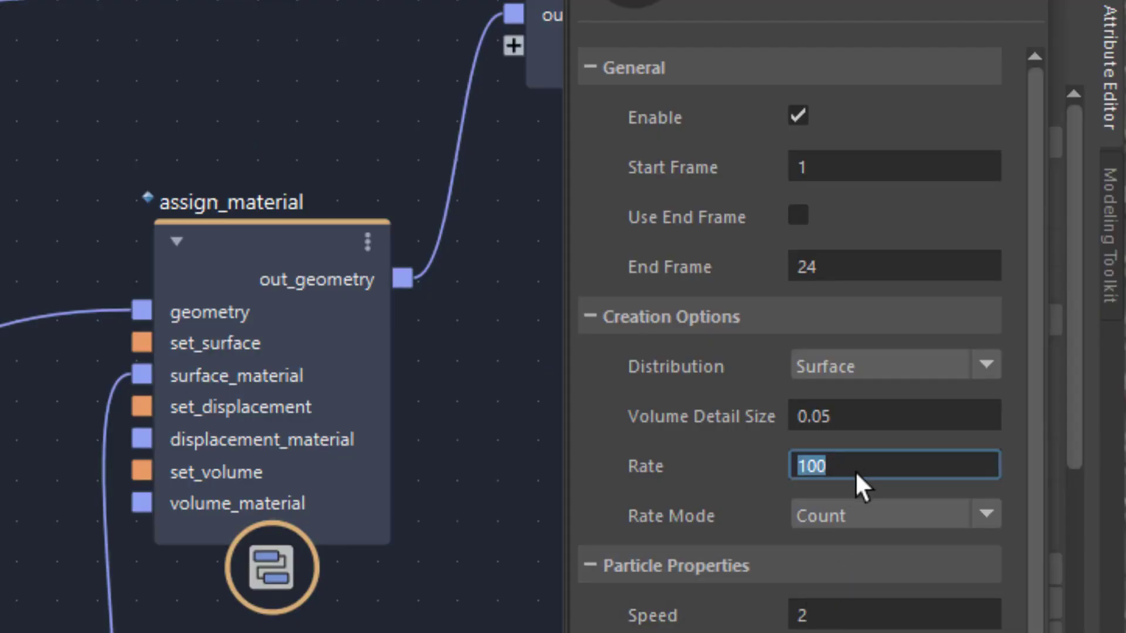
text(10)
key(Return)
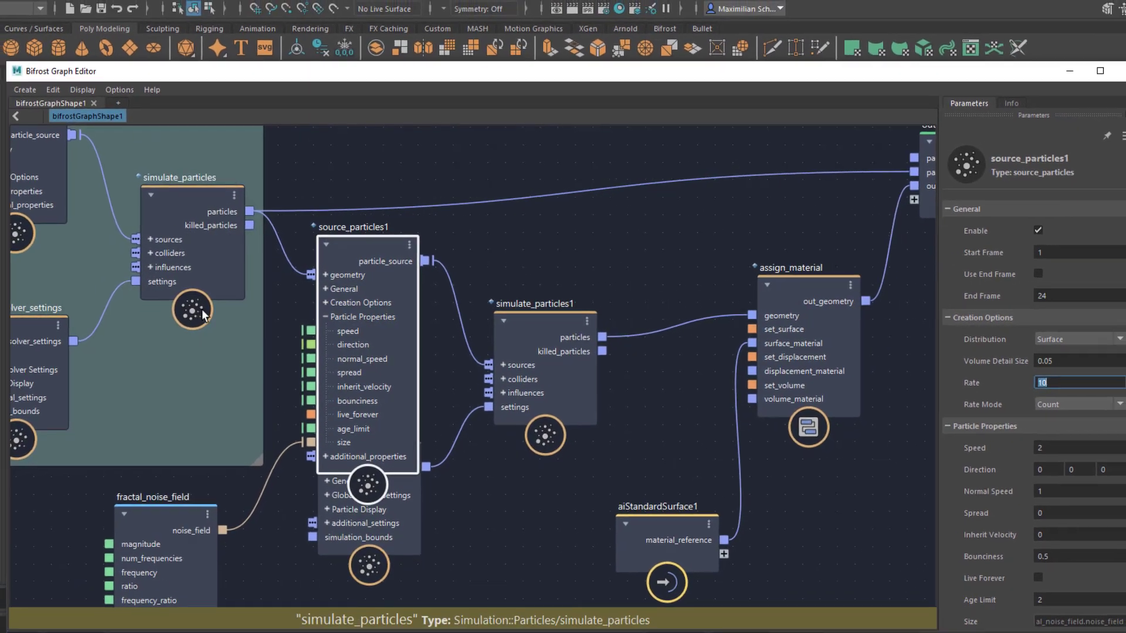
Step: Select source_particles to edit its particle size
middle_drag(107, 196, 272, 230)
click(209, 204)
click(1048, 601)
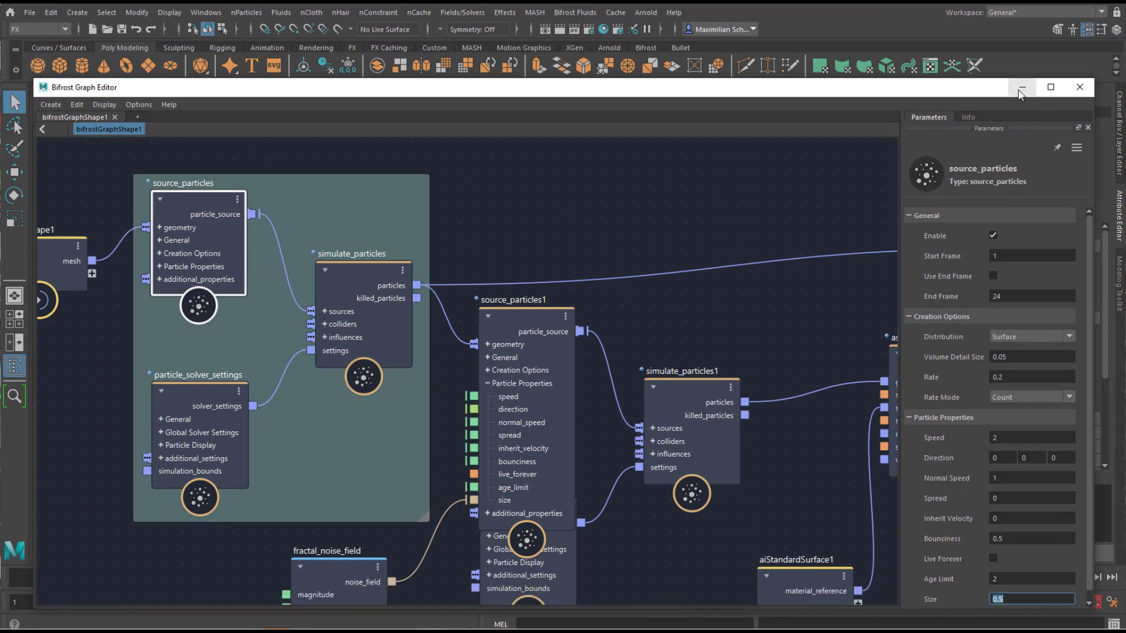
Step: Replay the simulation from the start to view the sparse cyan and black bursts, then stop
click(1021, 88)
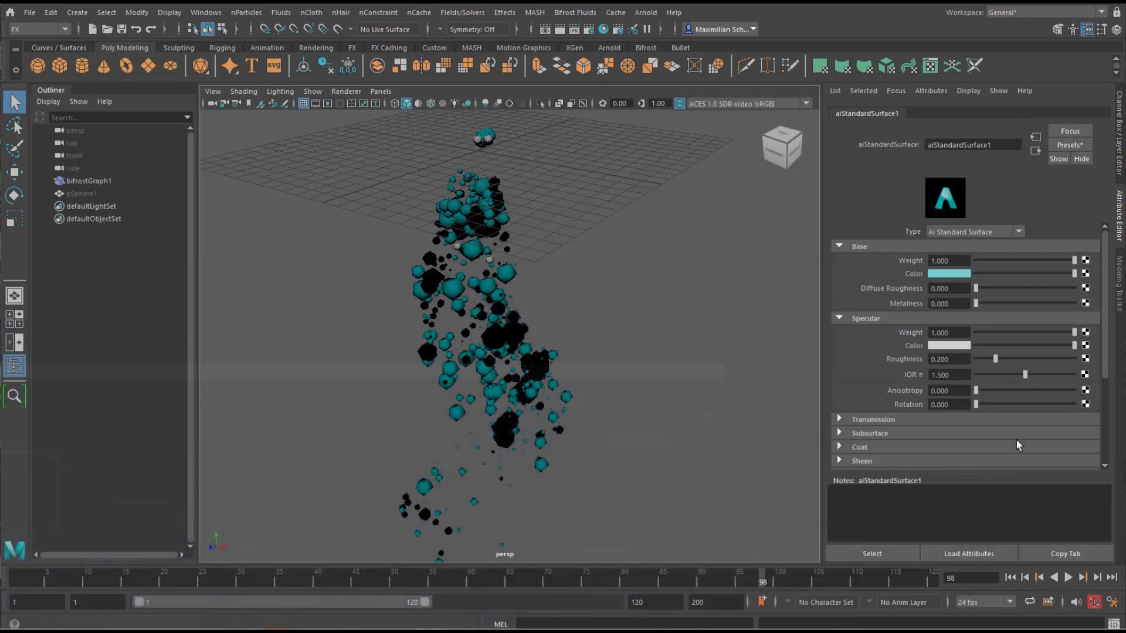
click(1014, 578)
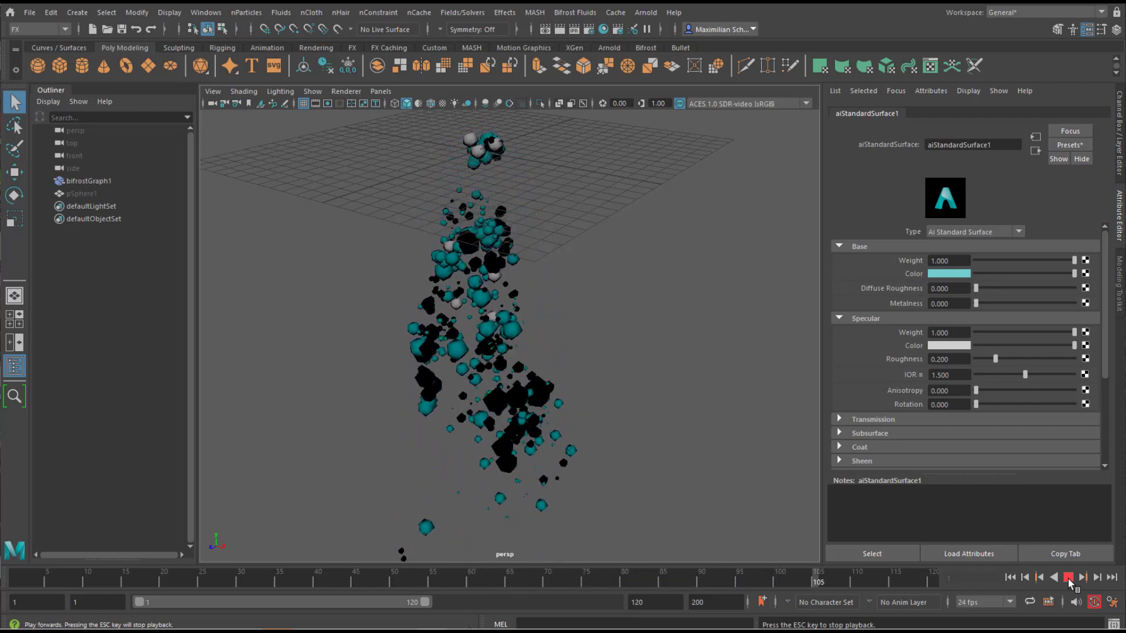
click(1069, 578)
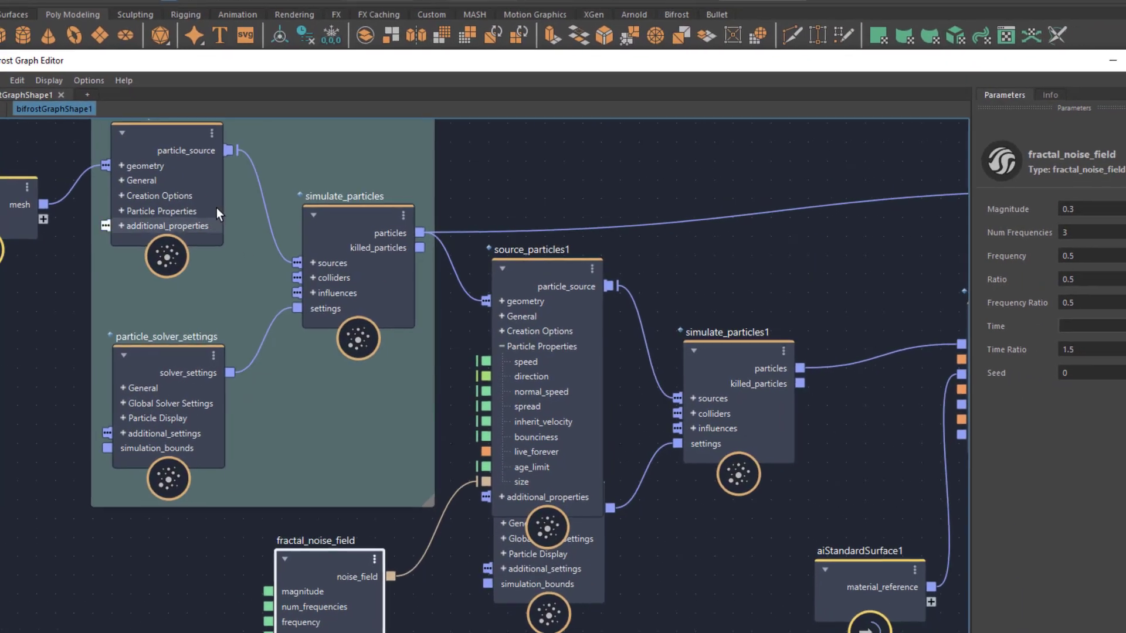
Step: Change source_particles1's emission Rate from 10 to 40
click(216, 208)
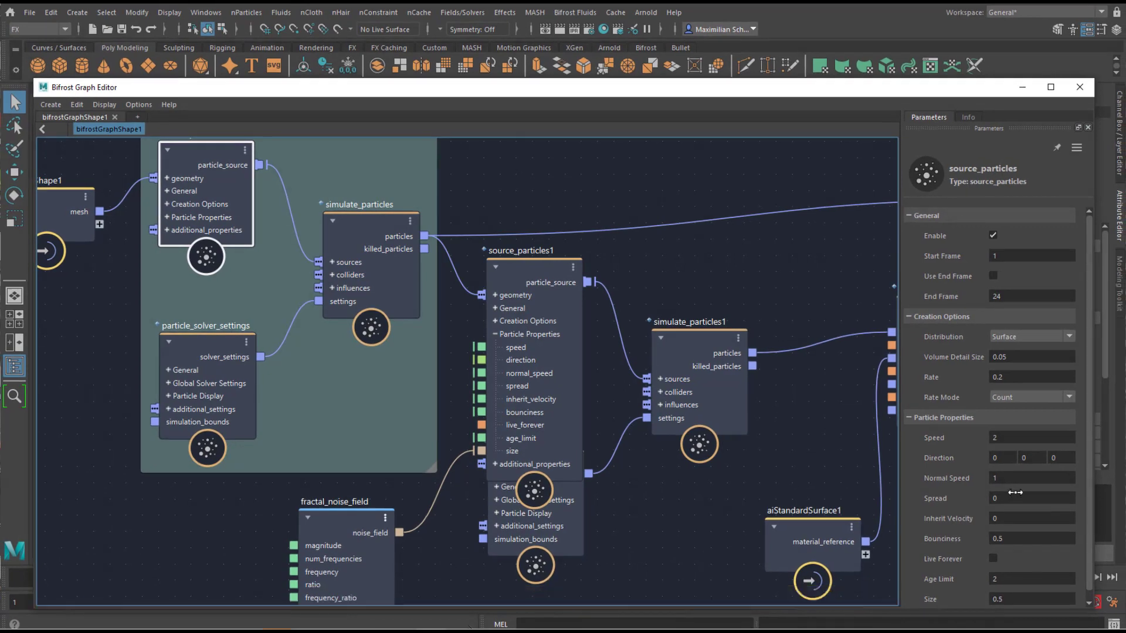
click(1012, 441)
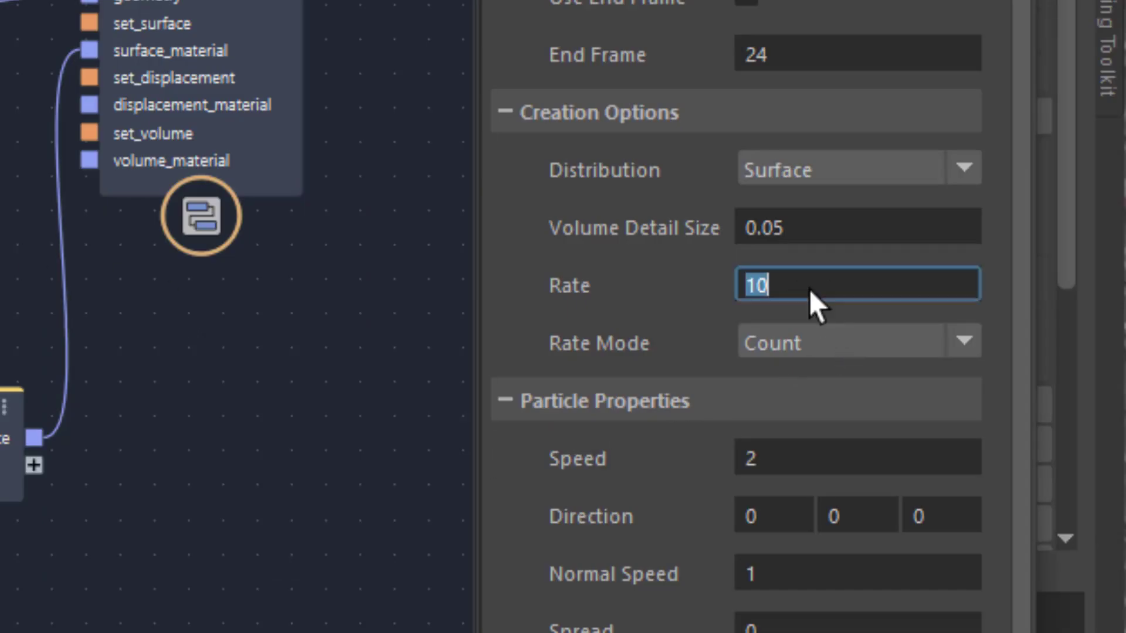
key(BackSpace)
key(BackSpace)
text(40)
key(Return)
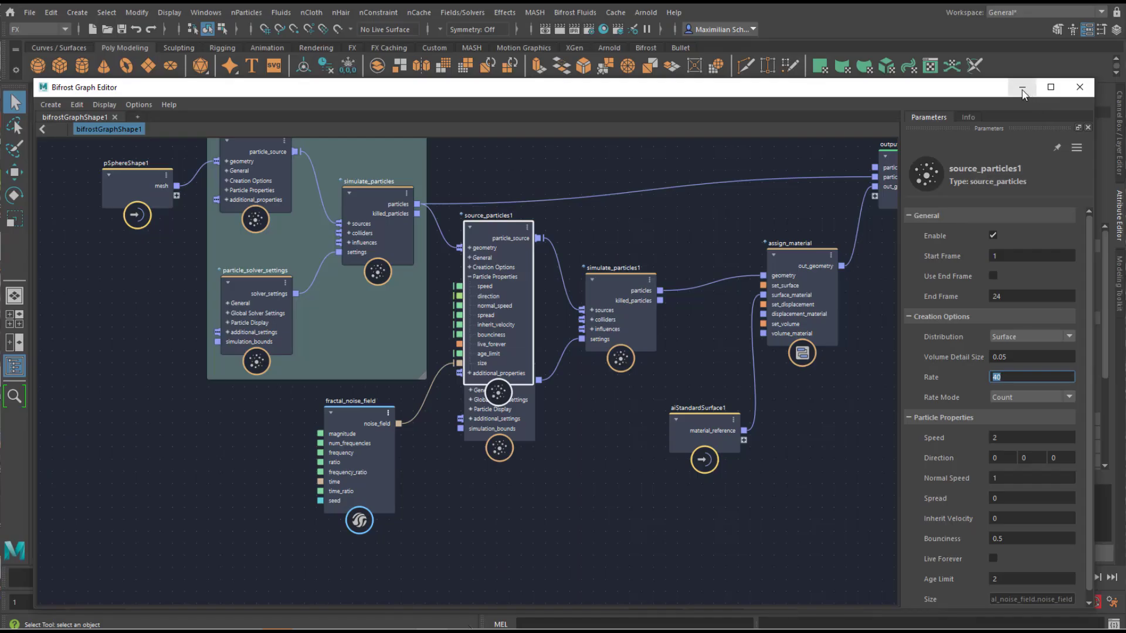
Step: Hide the graph editor and play the simulation to watch the sparse particle puffs
click(1022, 89)
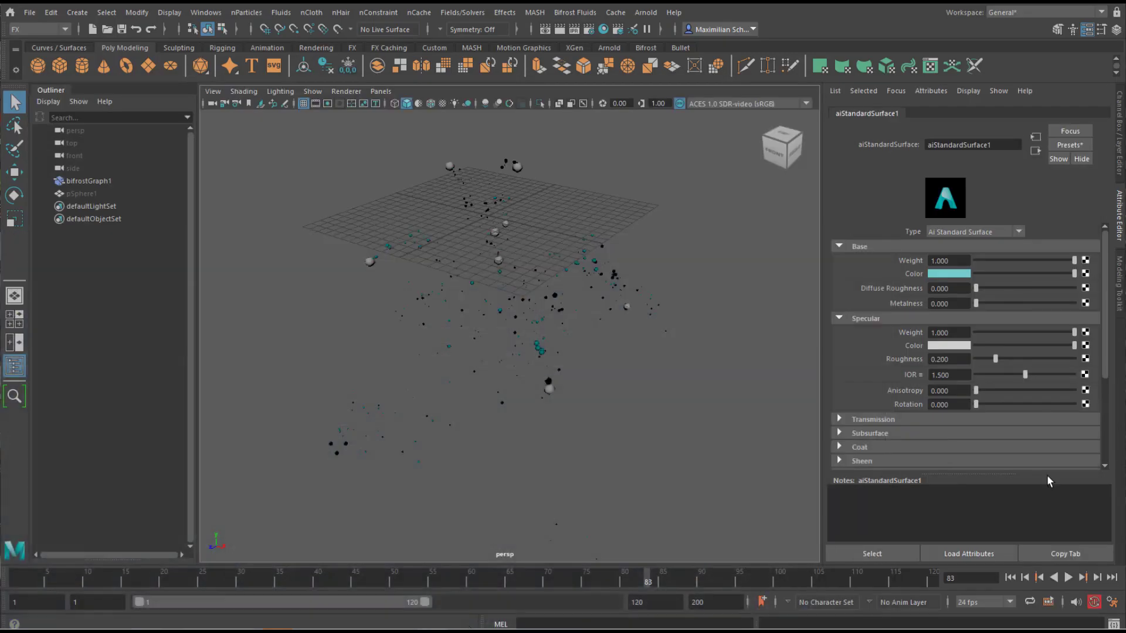
click(1068, 578)
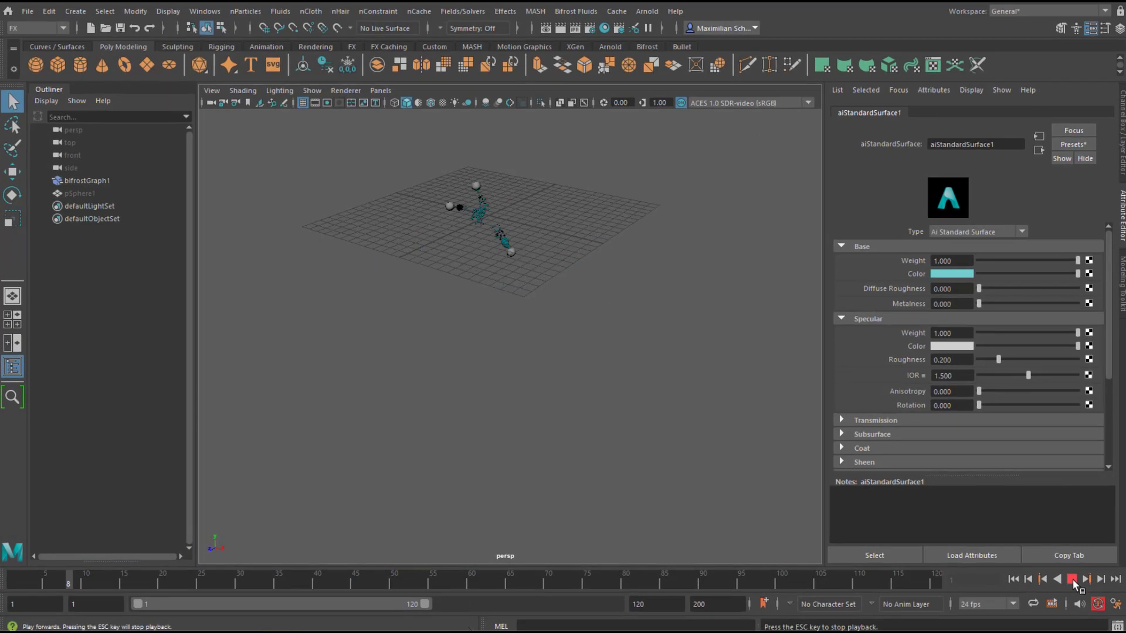